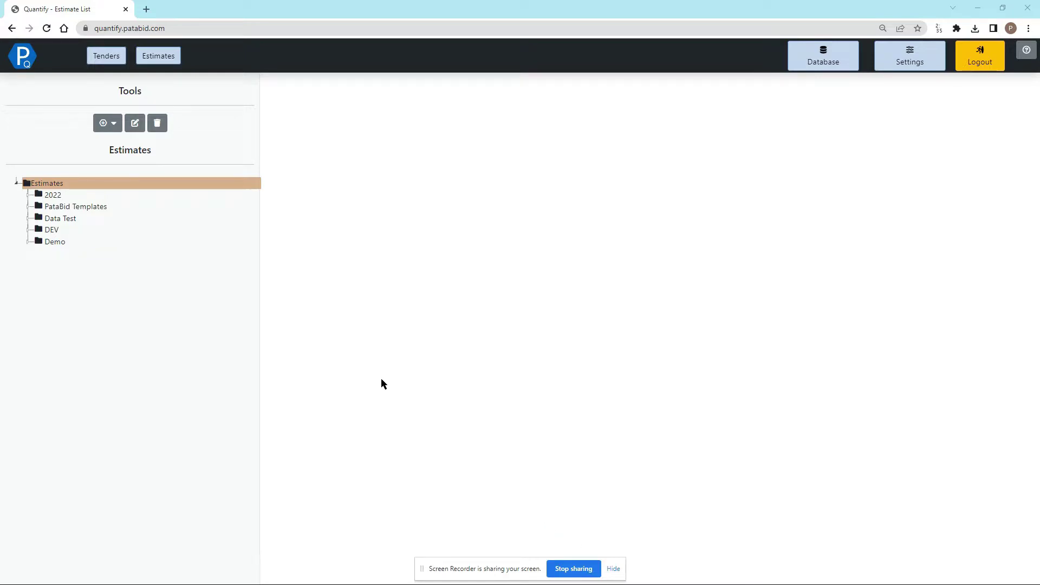
# - Create a new folder named Training under the root Estimates folder
pyautogui.rightClick(53, 187)
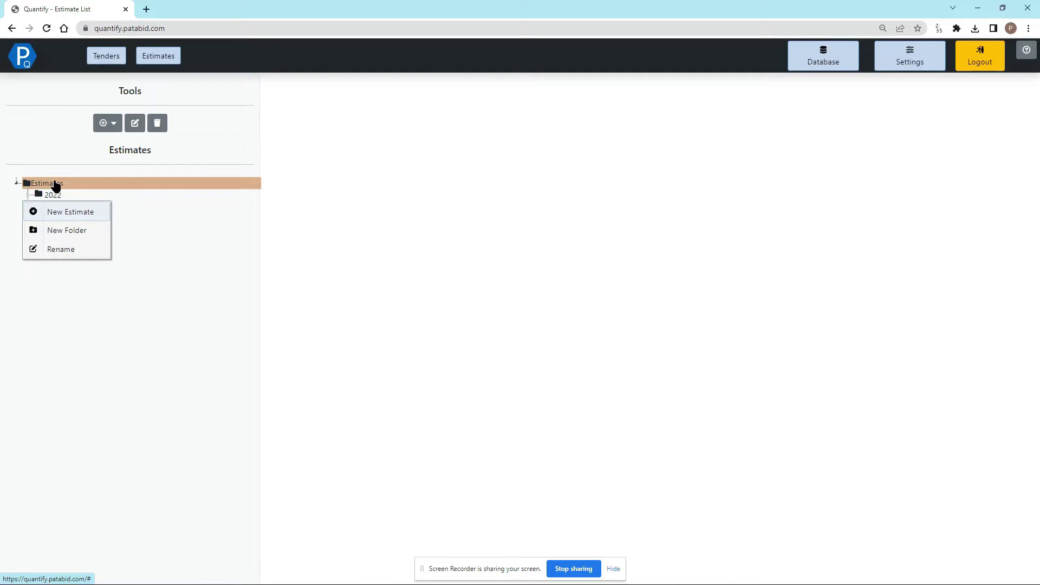
pyautogui.press('Escape')
pyautogui.click(114, 128)
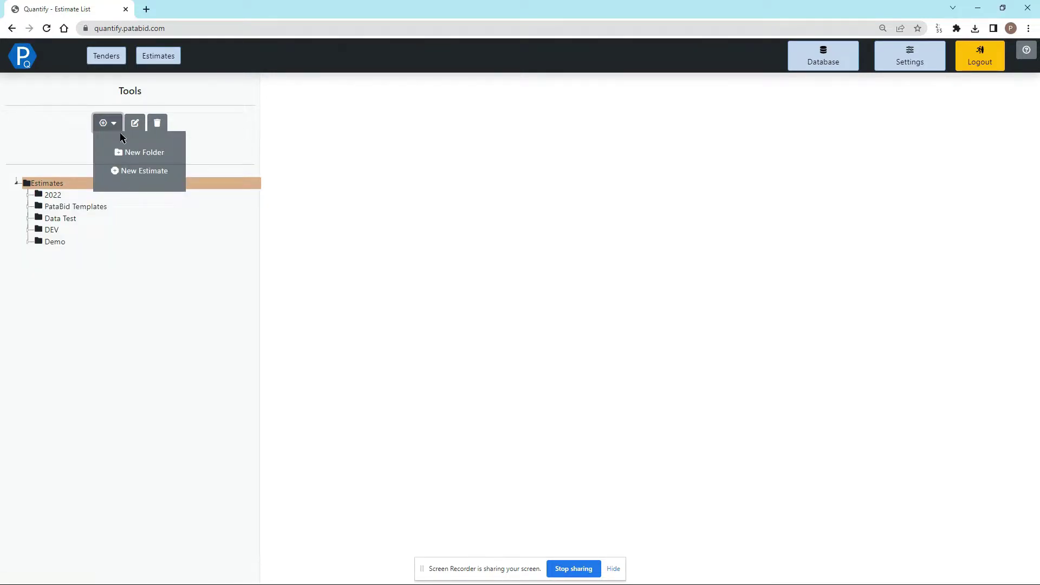
pyautogui.click(145, 152)
pyautogui.click(441, 124)
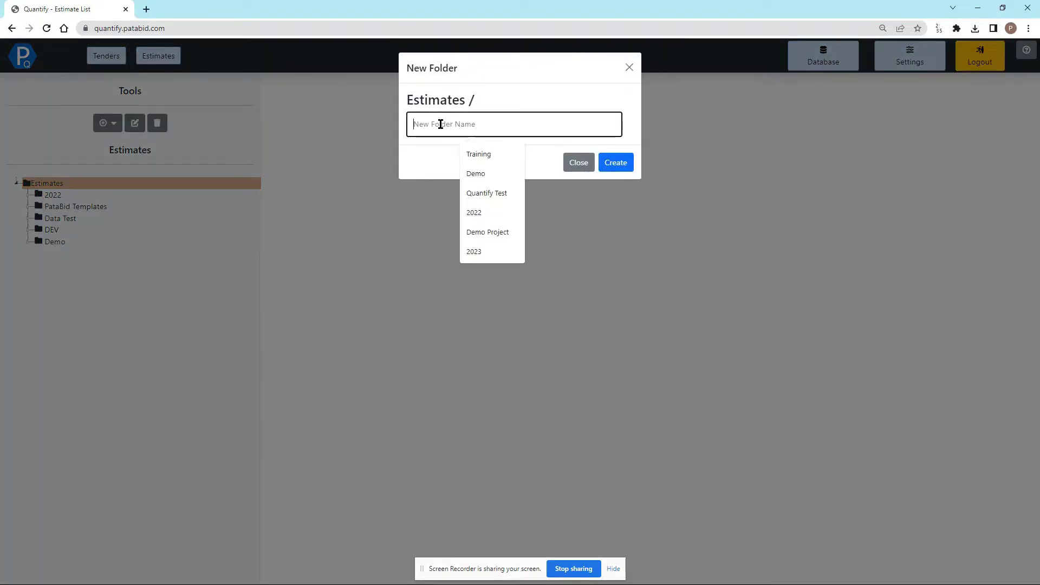
pyautogui.write('Training')
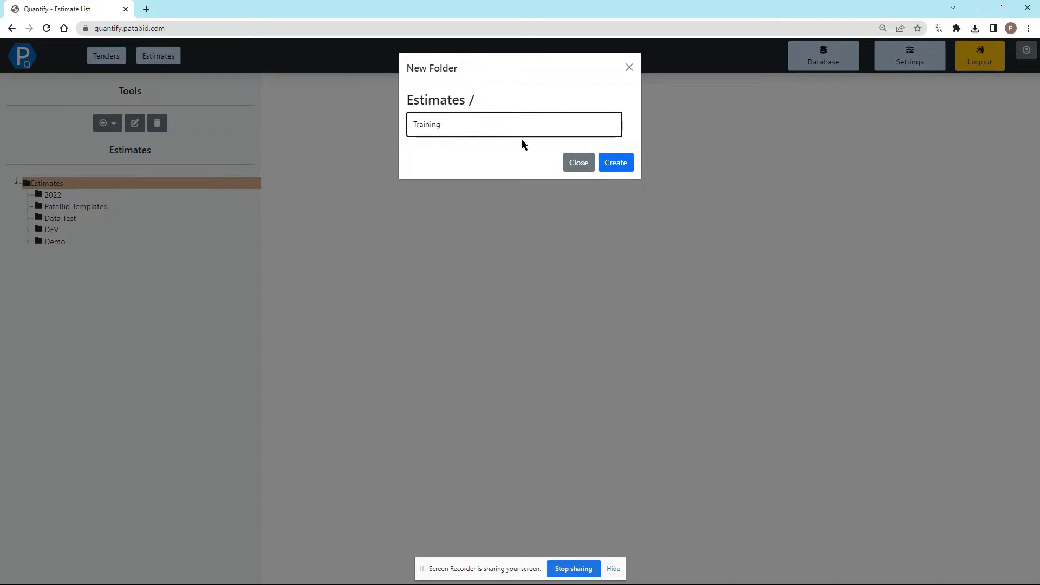
pyautogui.click(614, 164)
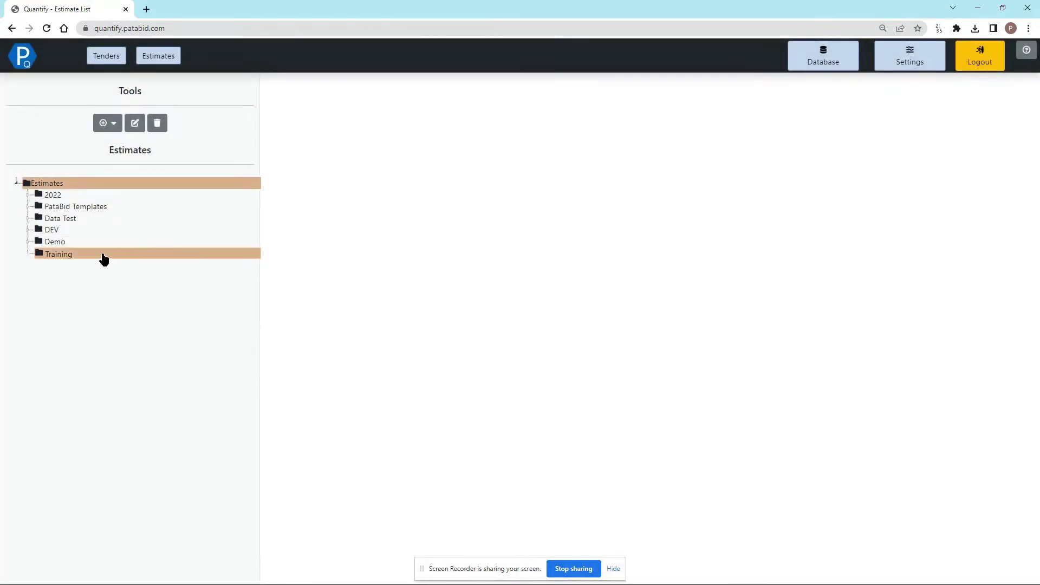
# - Create a new estimate named 2022-01 in the Training folder, based on the Default Template
pyautogui.click(111, 127)
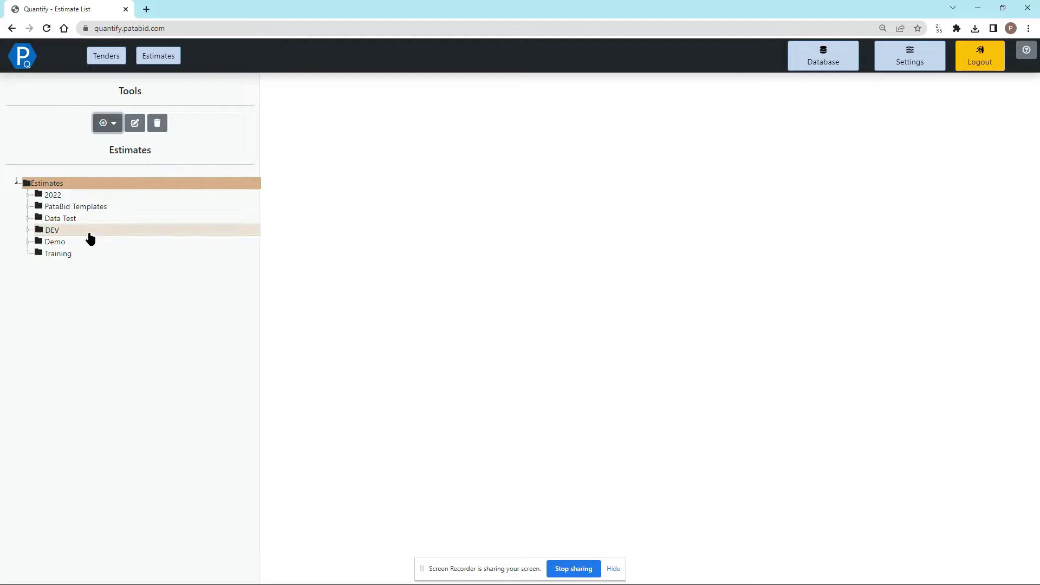
pyautogui.click(64, 254)
pyautogui.rightClick(59, 255)
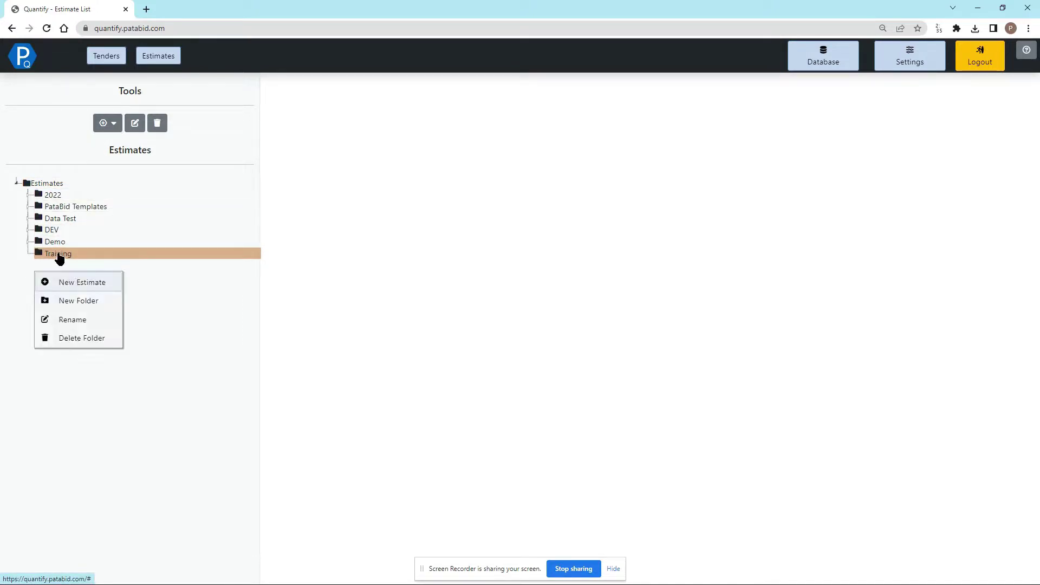
pyautogui.click(81, 287)
pyautogui.click(492, 127)
pyautogui.write('202')
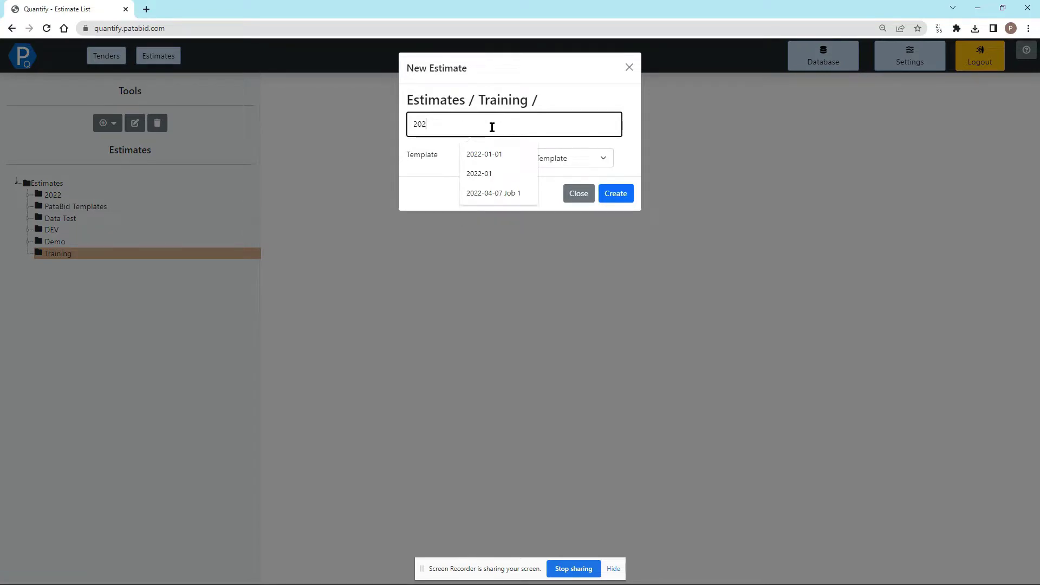
pyautogui.write('2-01')
pyautogui.click(499, 197)
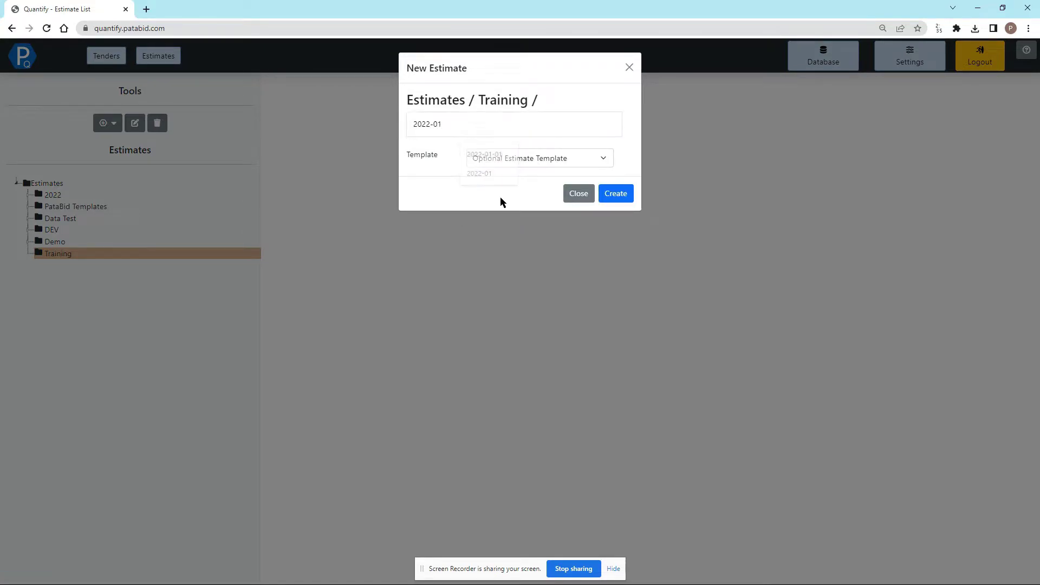
pyautogui.click(509, 158)
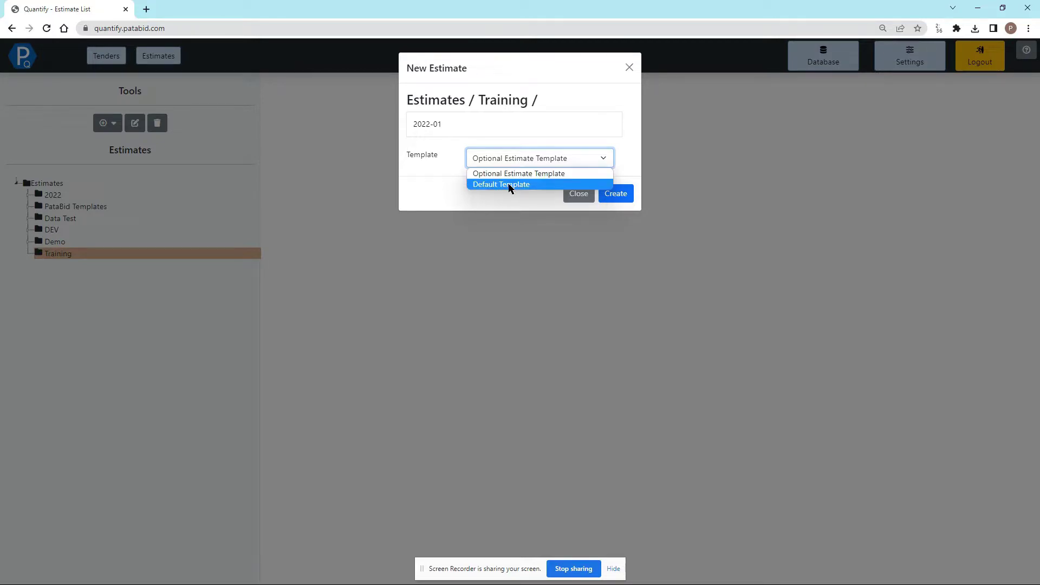
pyautogui.click(509, 185)
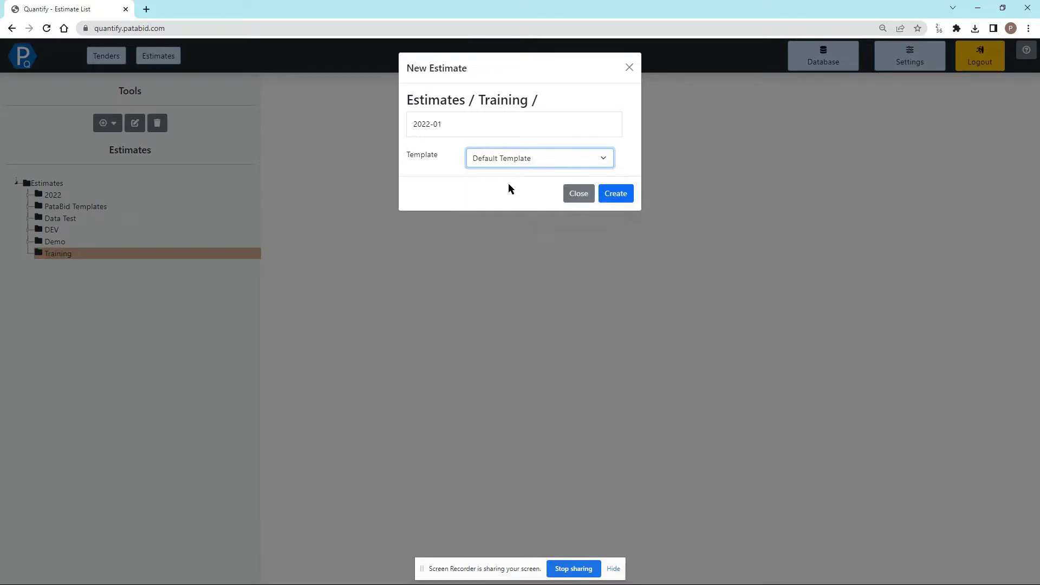
pyautogui.click(621, 197)
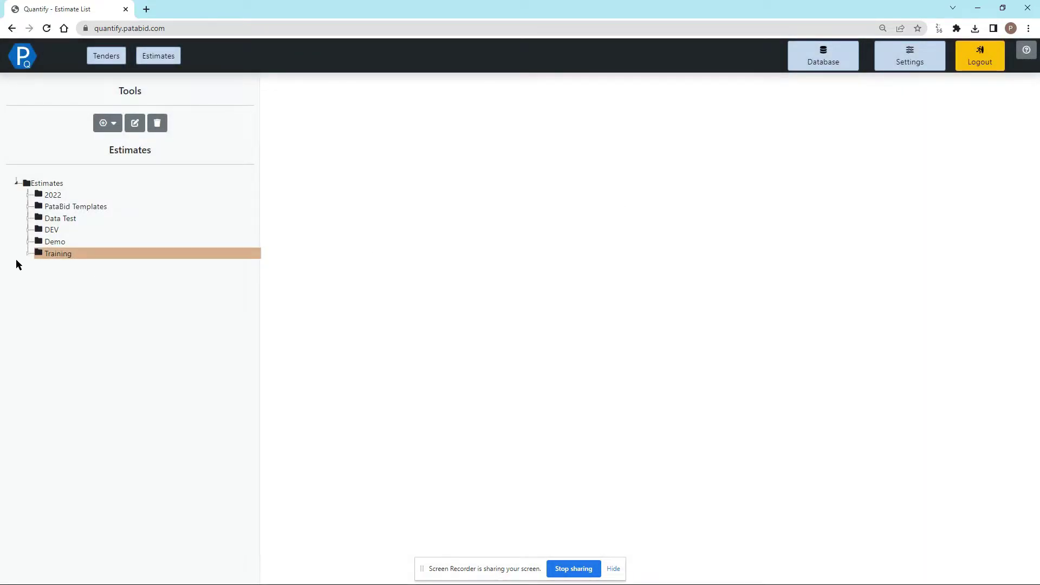
# - Show the details of estimate 2022-01 in the Training folder and set its site visit date to 2022-09-01
pyautogui.click(28, 255)
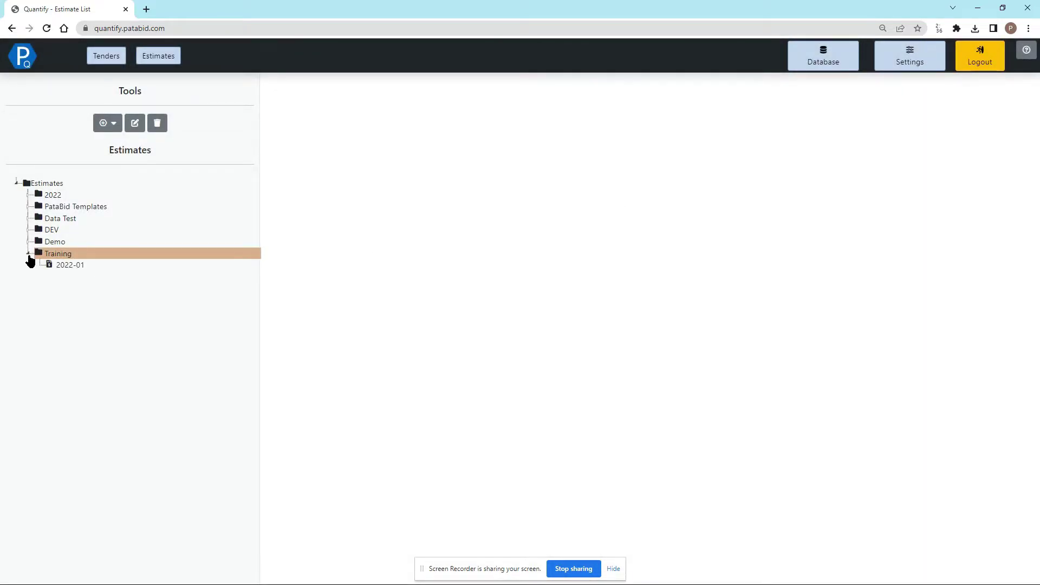
pyautogui.click(61, 266)
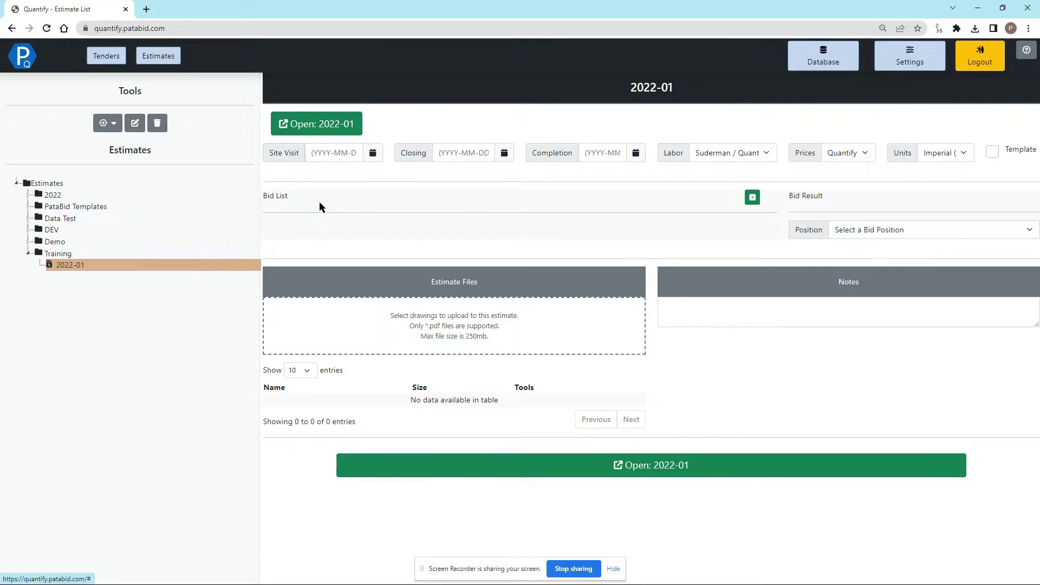
pyautogui.click(373, 153)
pyautogui.click(353, 172)
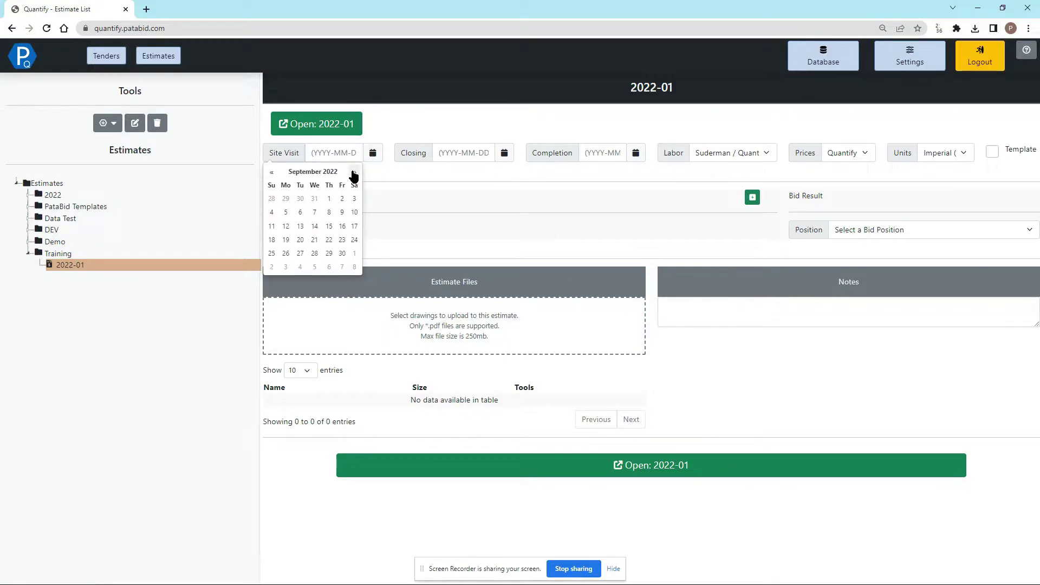
pyautogui.click(329, 198)
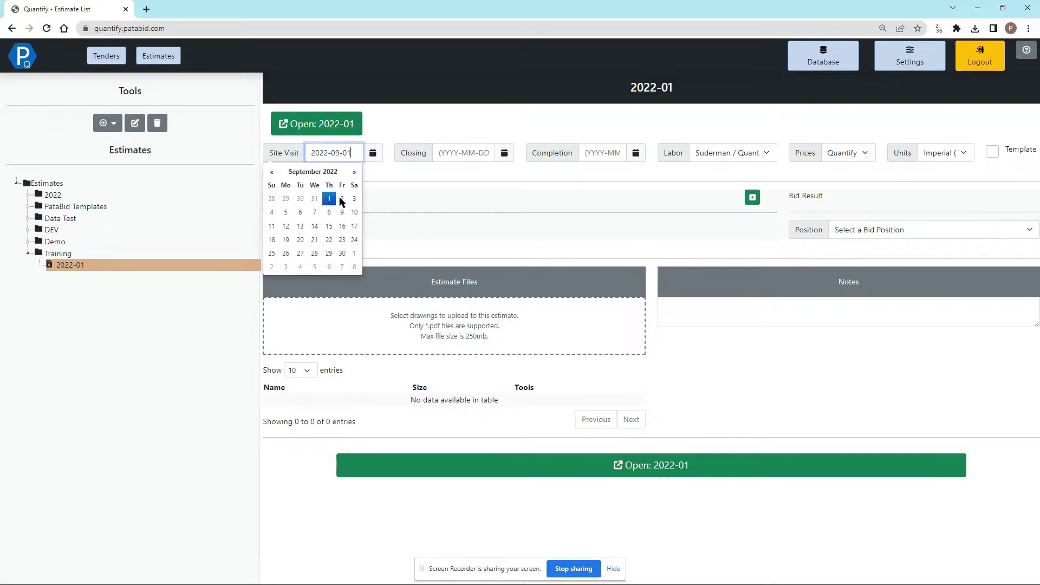
# - Set the estimate's closing date to 2022-11-01
pyautogui.click(508, 157)
pyautogui.click(485, 172)
pyautogui.click(485, 172)
pyautogui.click(485, 172)
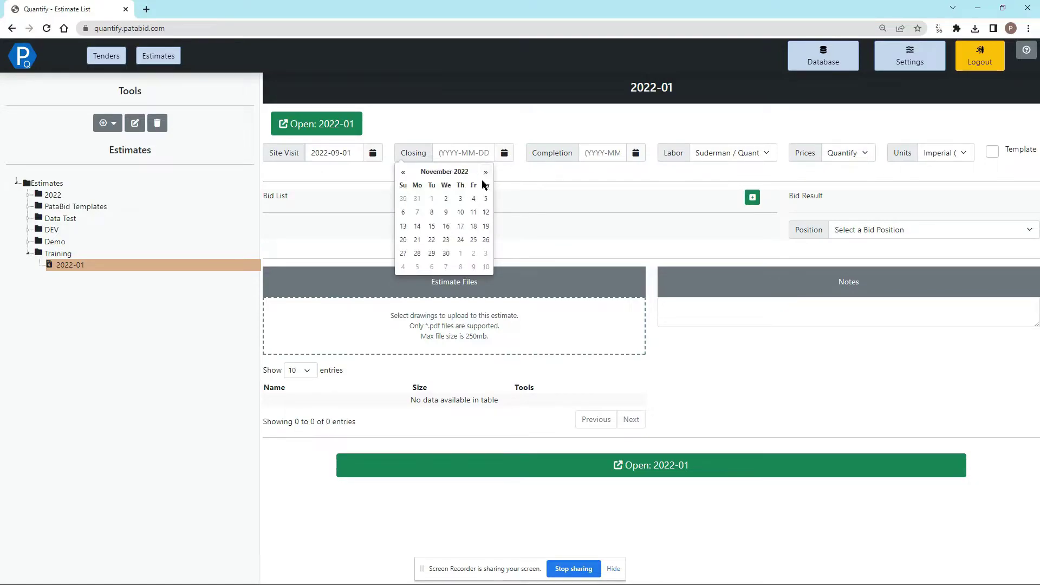
pyautogui.click(432, 199)
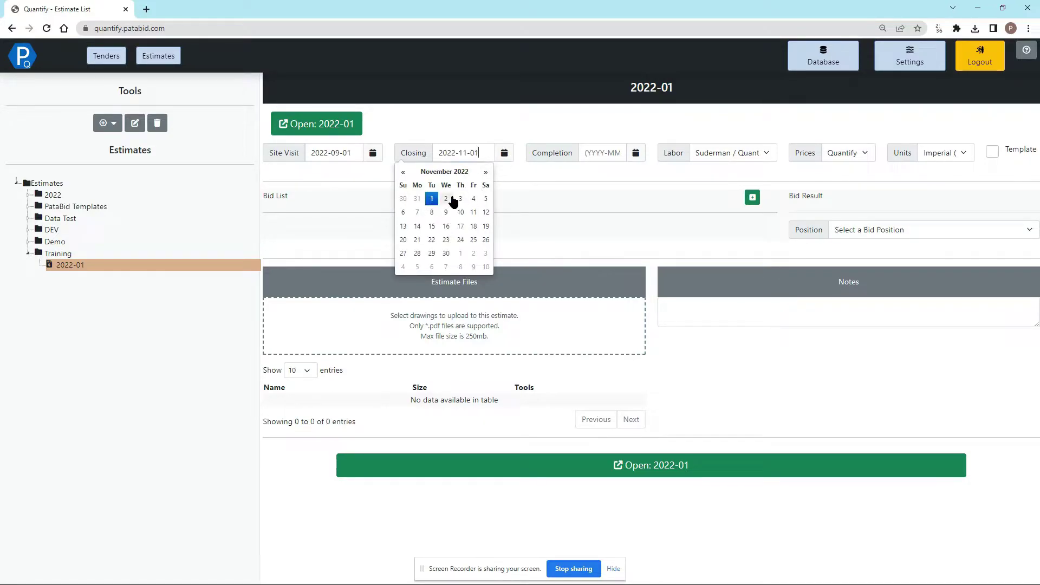
# - Set the estimate's completion date to 2023-03-01
pyautogui.click(636, 153)
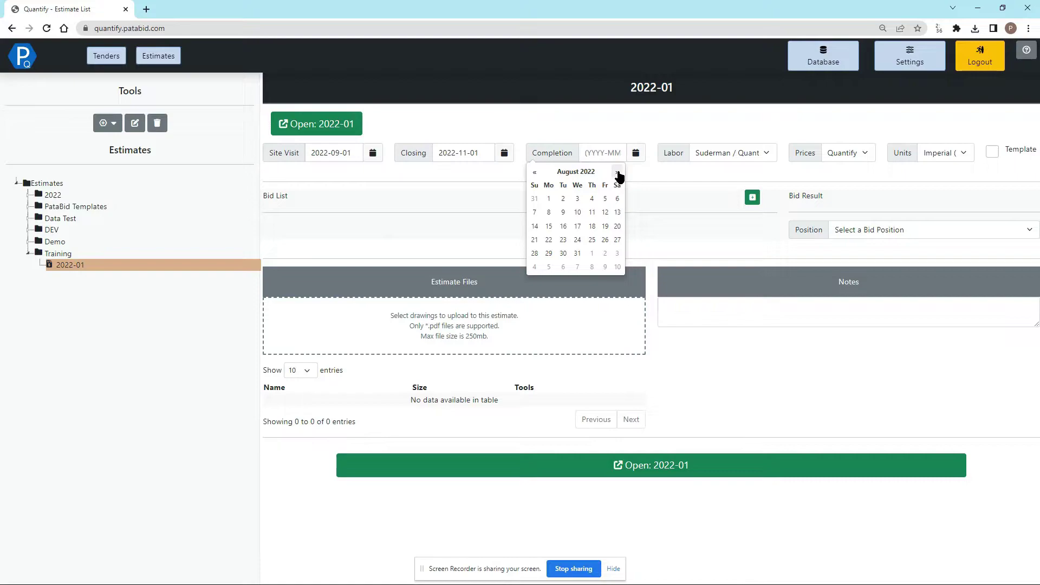
pyautogui.click(617, 172)
pyautogui.click(618, 173)
pyautogui.click(617, 172)
pyautogui.click(618, 172)
pyautogui.click(617, 172)
pyautogui.click(617, 172)
pyautogui.click(617, 172)
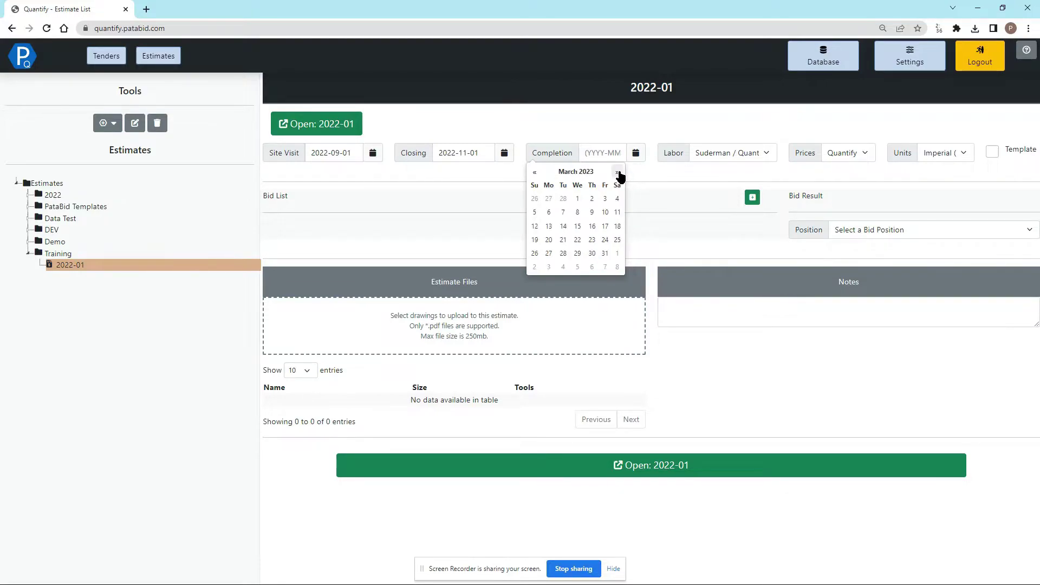
pyautogui.click(577, 199)
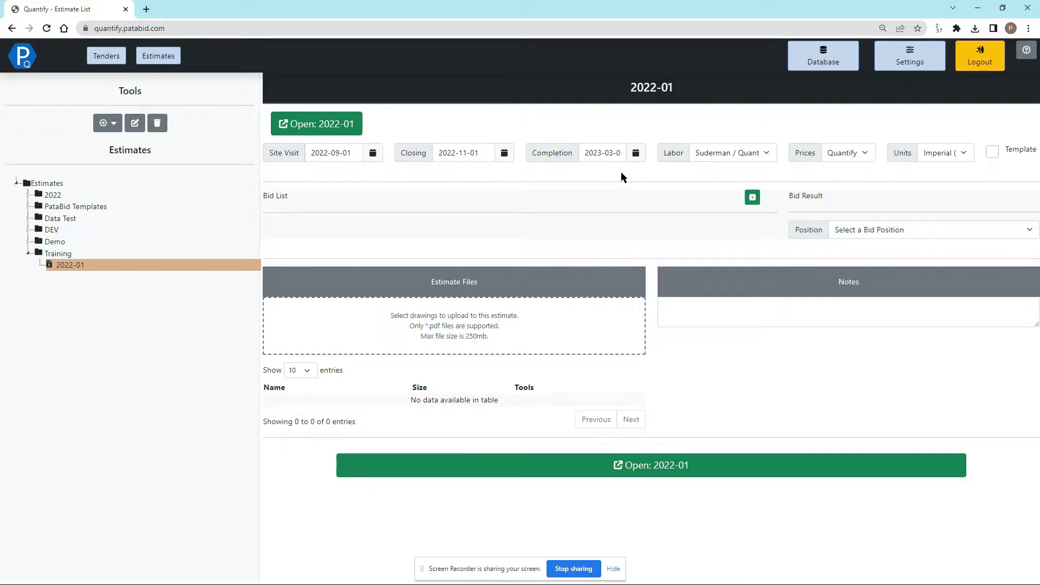
# - Review the Labor, Prices and Units choices for the estimate and try its Template option
pyautogui.click(730, 154)
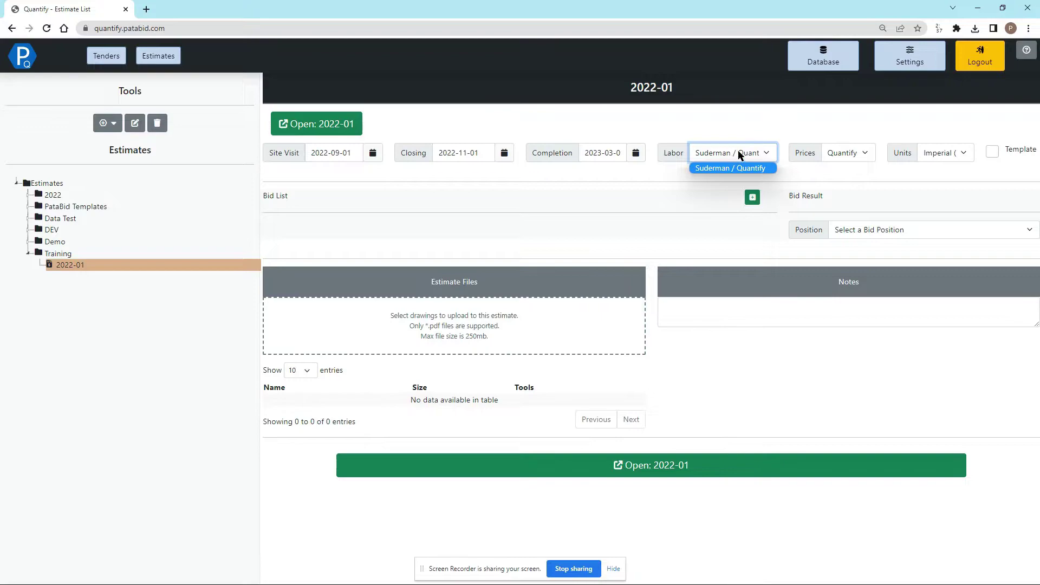
pyautogui.click(742, 131)
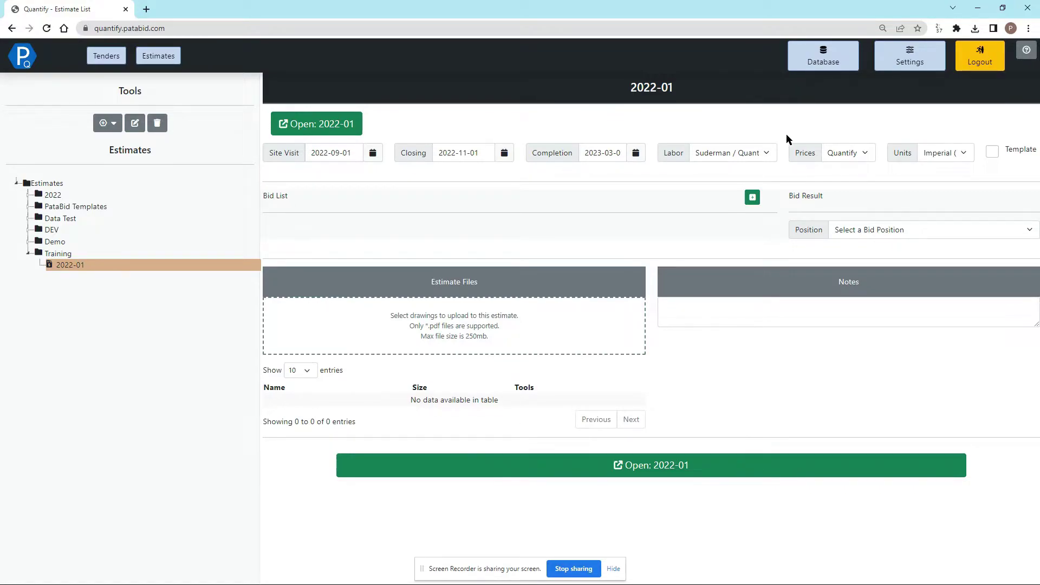
pyautogui.click(845, 151)
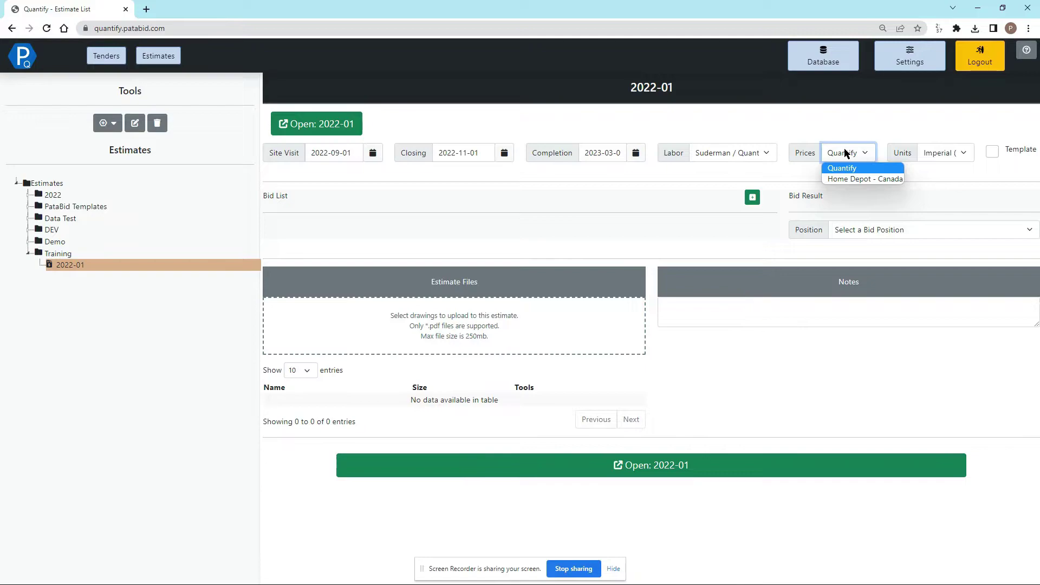
pyautogui.click(847, 129)
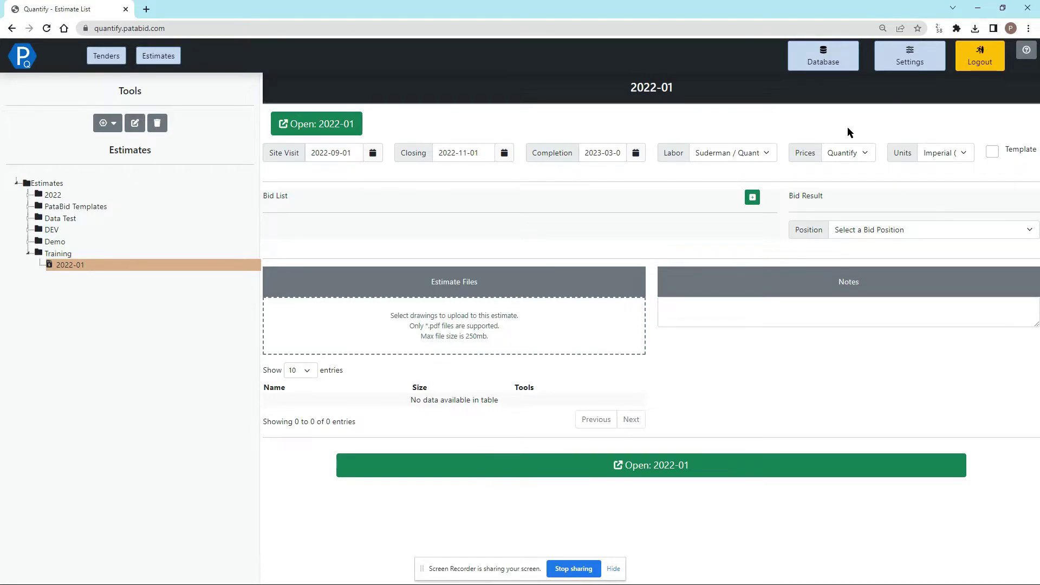
pyautogui.click(956, 157)
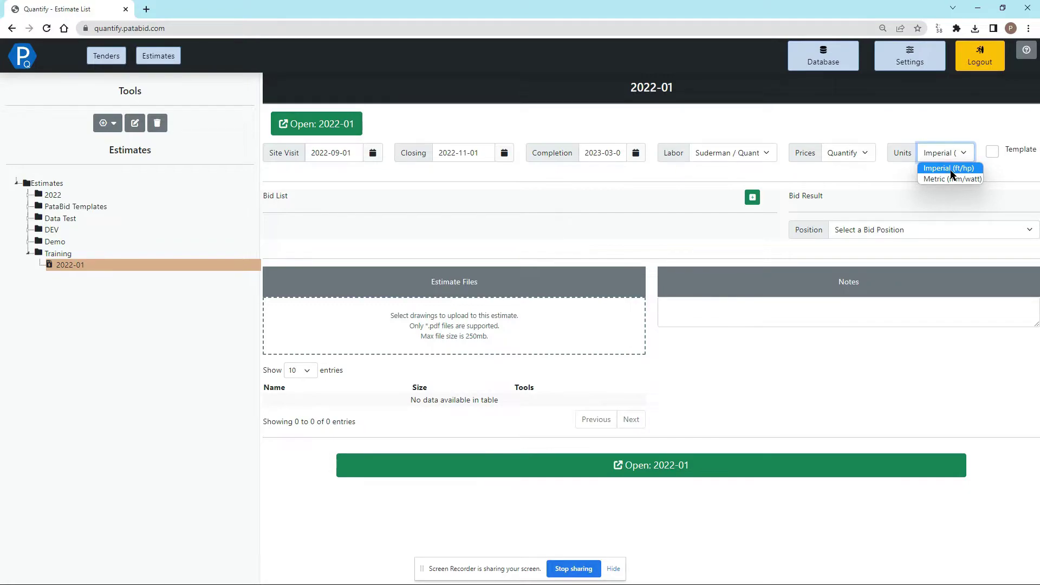
pyautogui.click(941, 122)
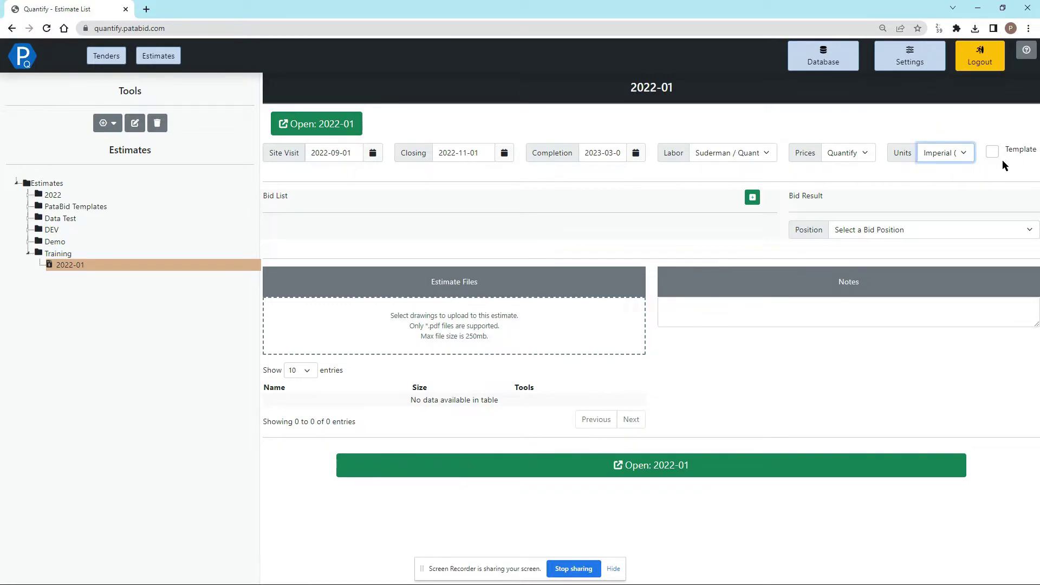
pyautogui.click(991, 152)
pyautogui.click(992, 153)
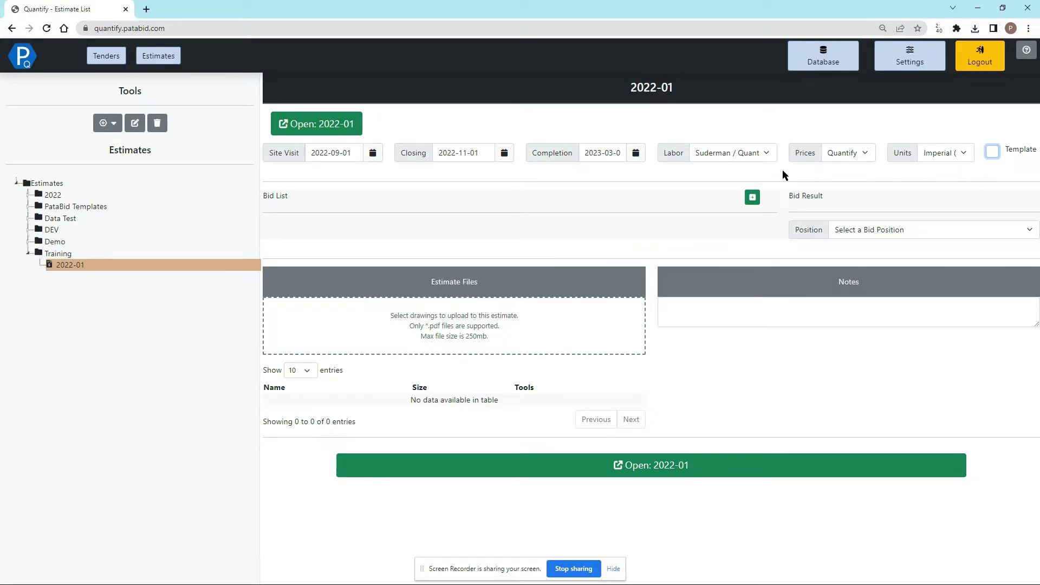
# - Start a new bid list entry for the saved company Graham Construction with the type General Contractor
pyautogui.click(753, 198)
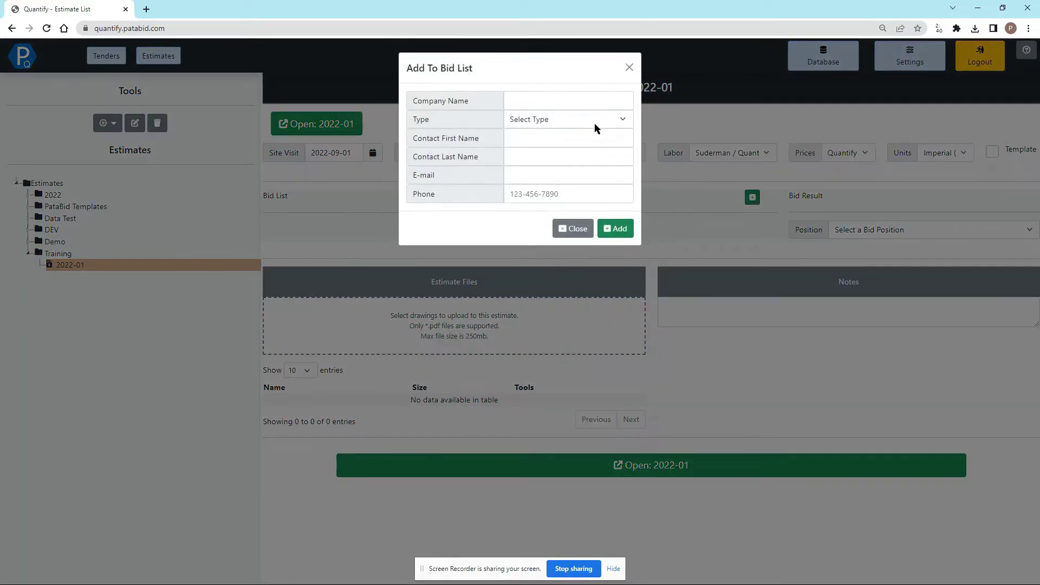
pyautogui.click(550, 98)
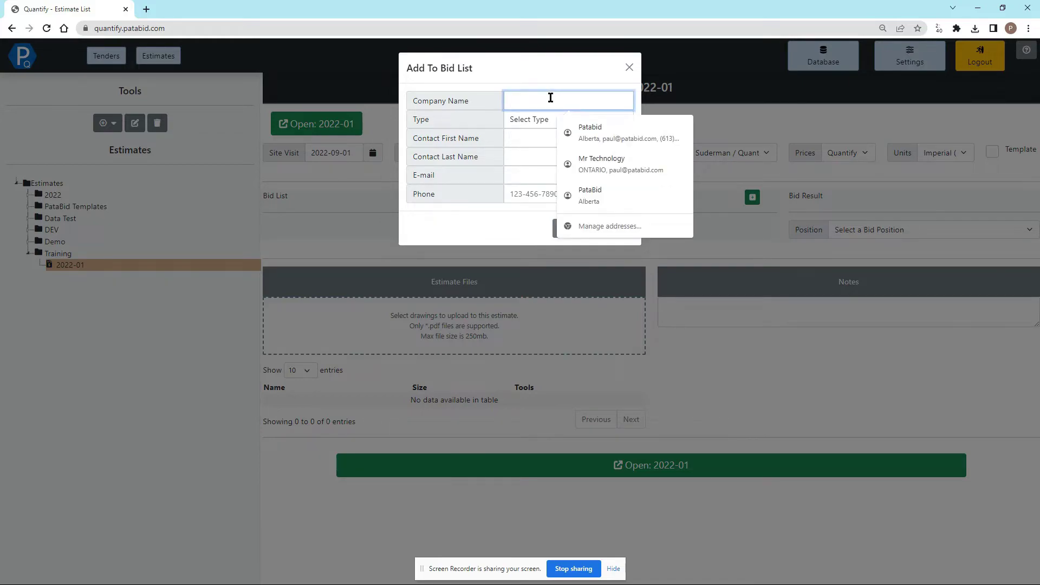
pyautogui.write('Graha')
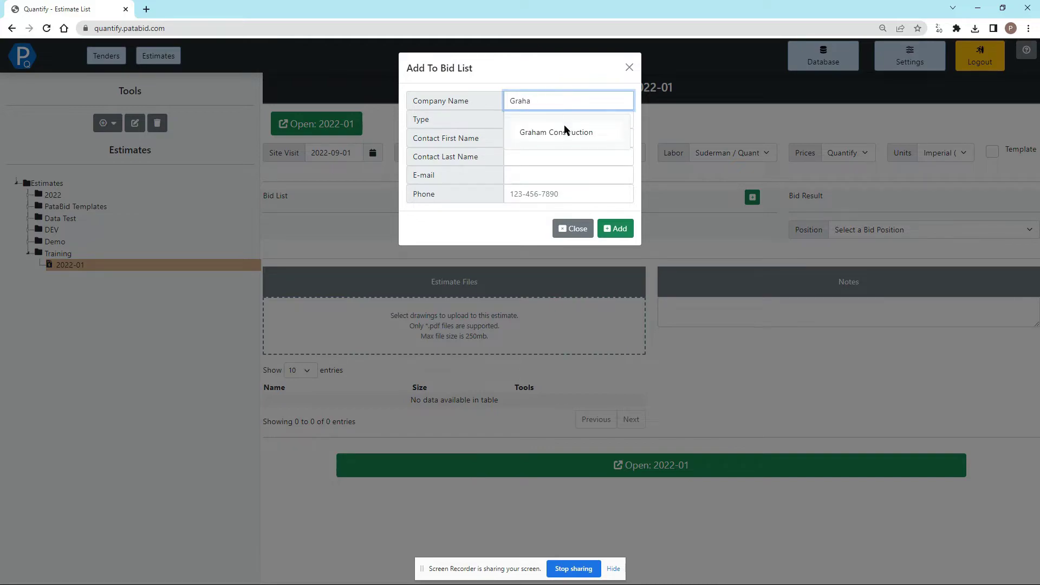
pyautogui.click(564, 130)
pyautogui.click(554, 119)
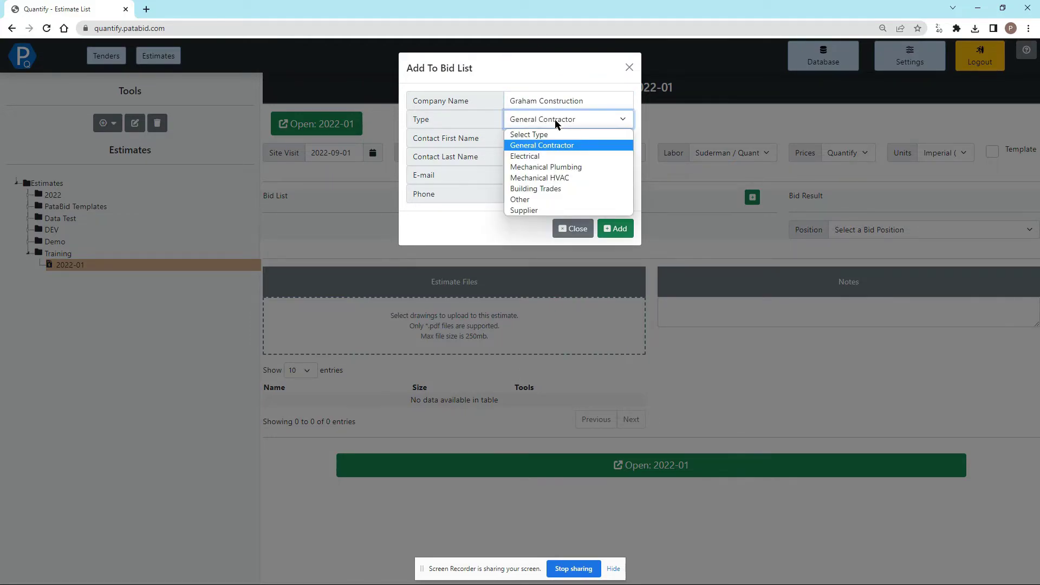
pyautogui.click(555, 119)
# - Fill in the saved contact for Graham Construction and add the company to the bid list
pyautogui.click(541, 136)
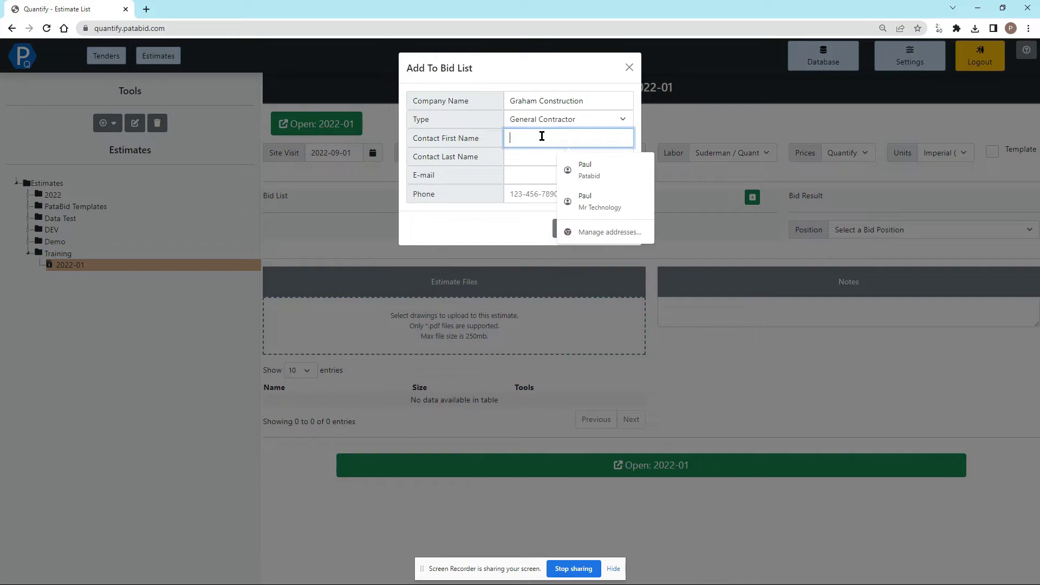
pyautogui.write('John')
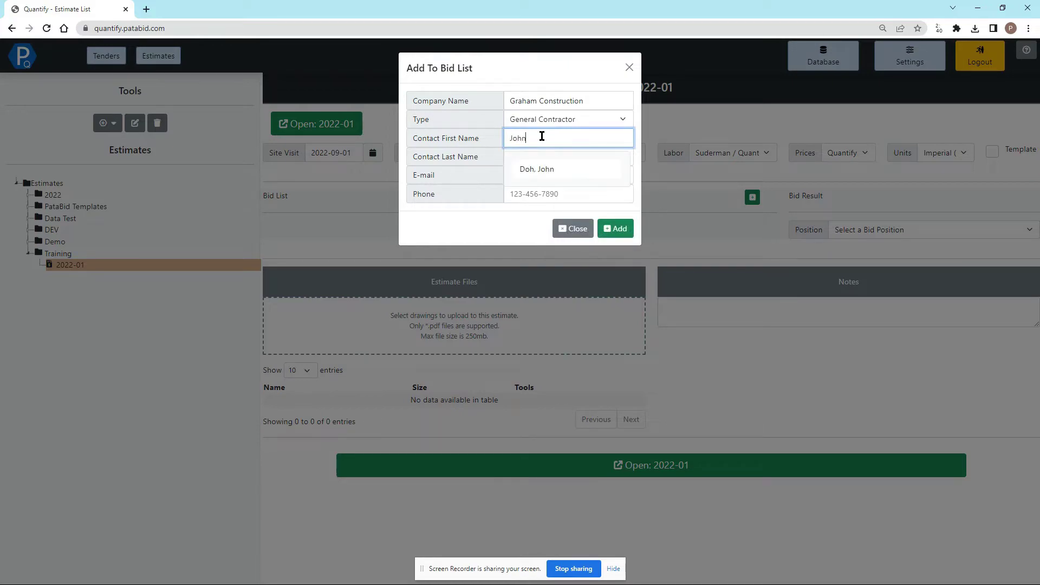
pyautogui.click(554, 173)
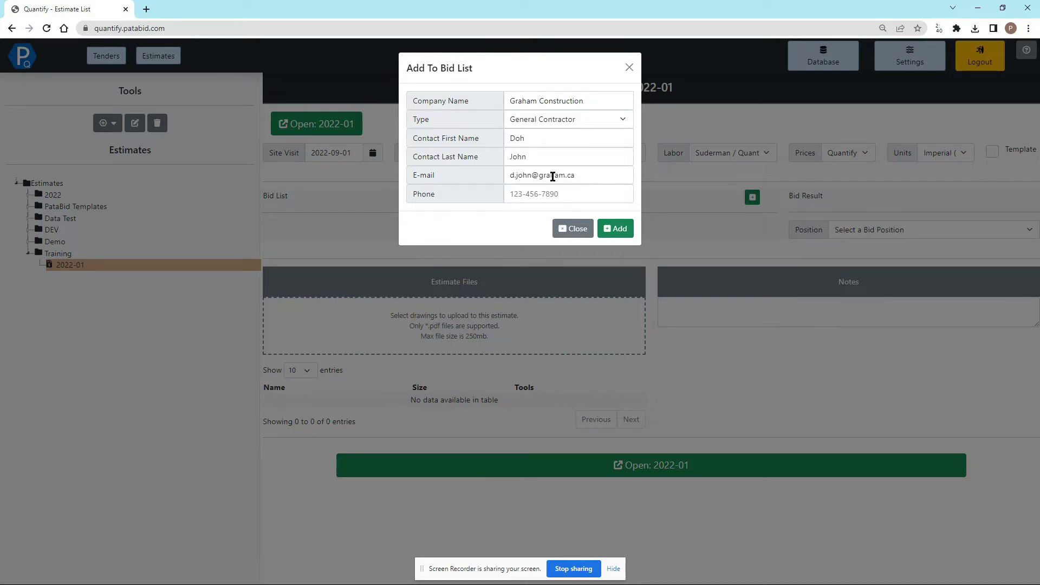
pyautogui.click(606, 226)
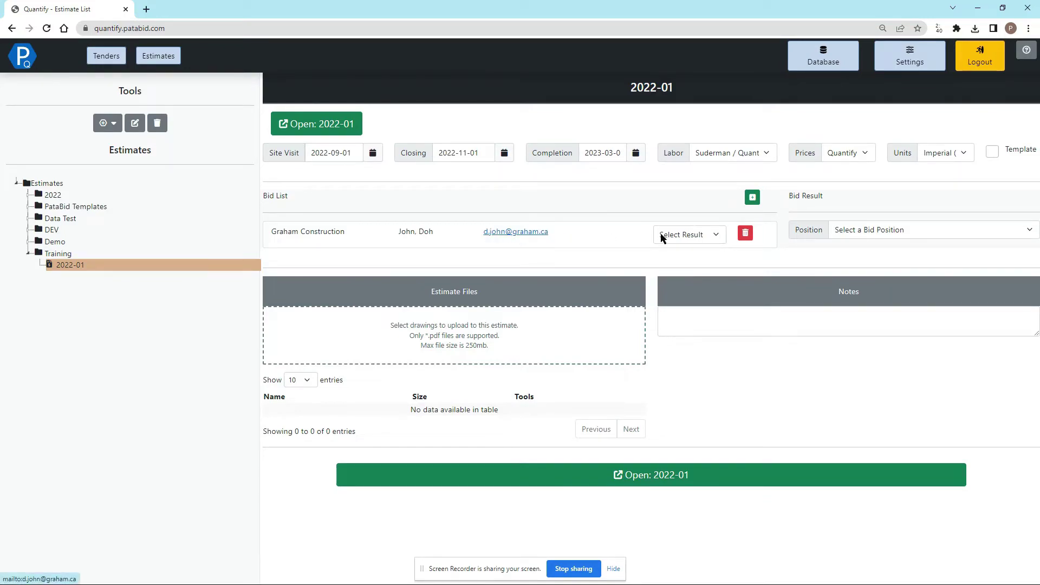
# - Add the saved company PCL Constructors Inc to the bid list as a General Contractor with its saved contact
pyautogui.click(751, 199)
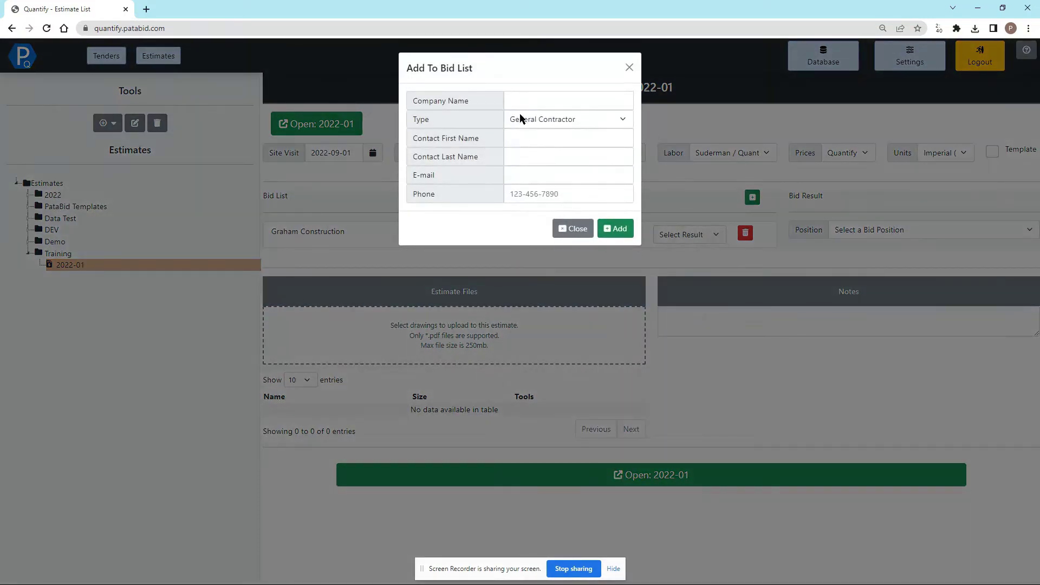
pyautogui.click(526, 100)
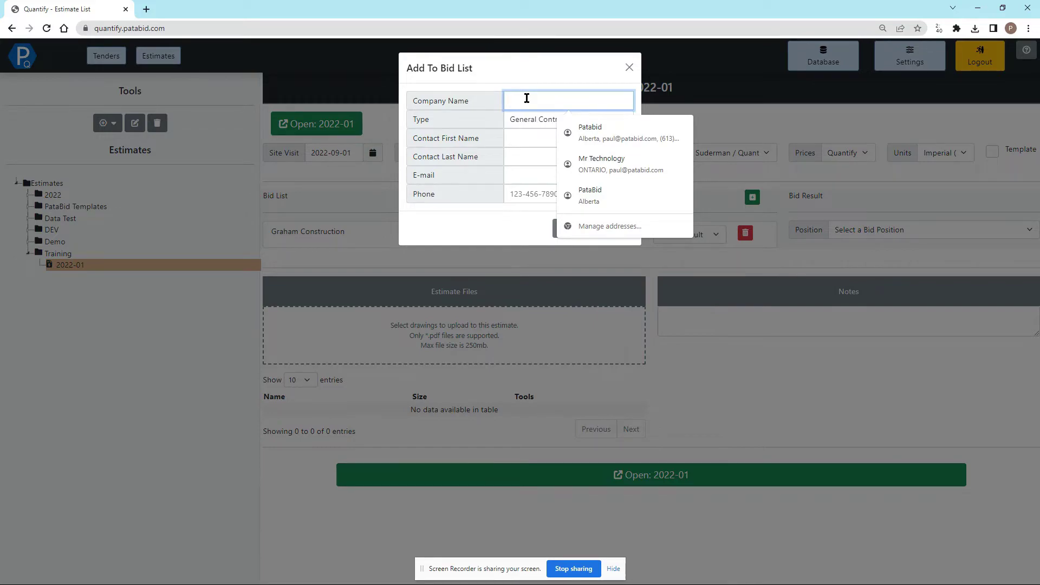
pyautogui.write('PCL')
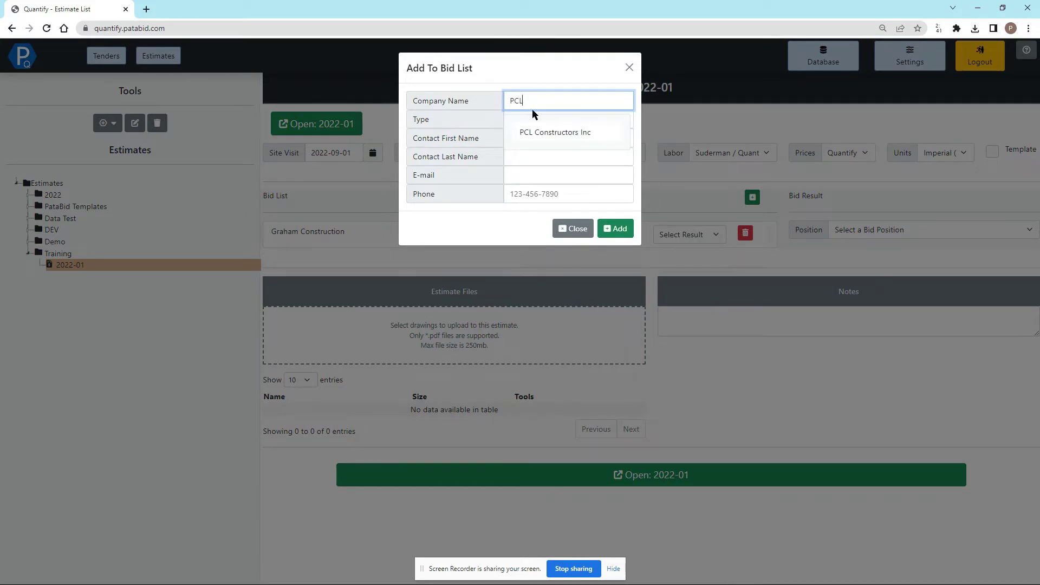
pyautogui.click(542, 131)
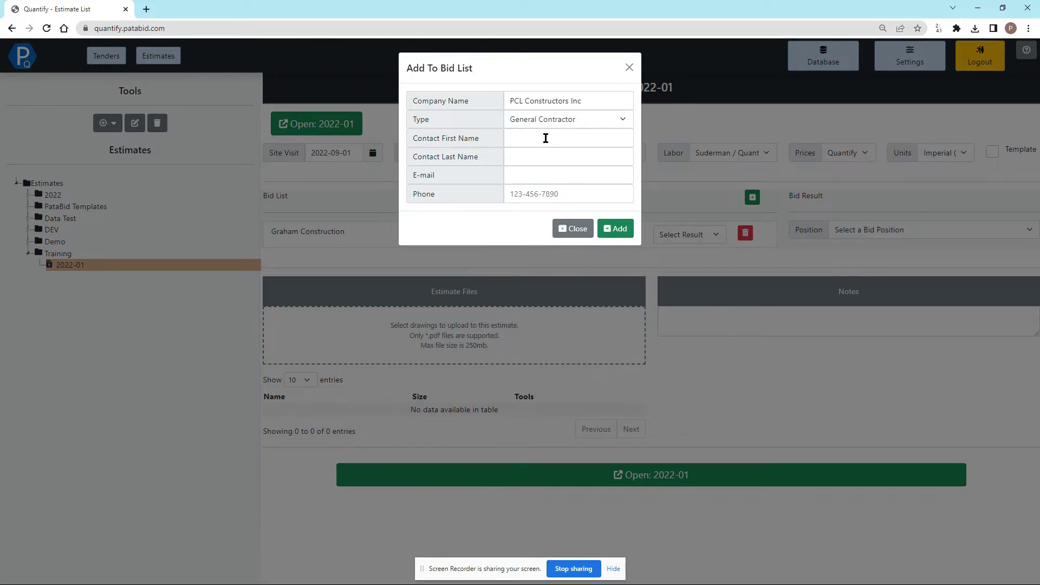
pyautogui.click(543, 138)
pyautogui.write('Jon')
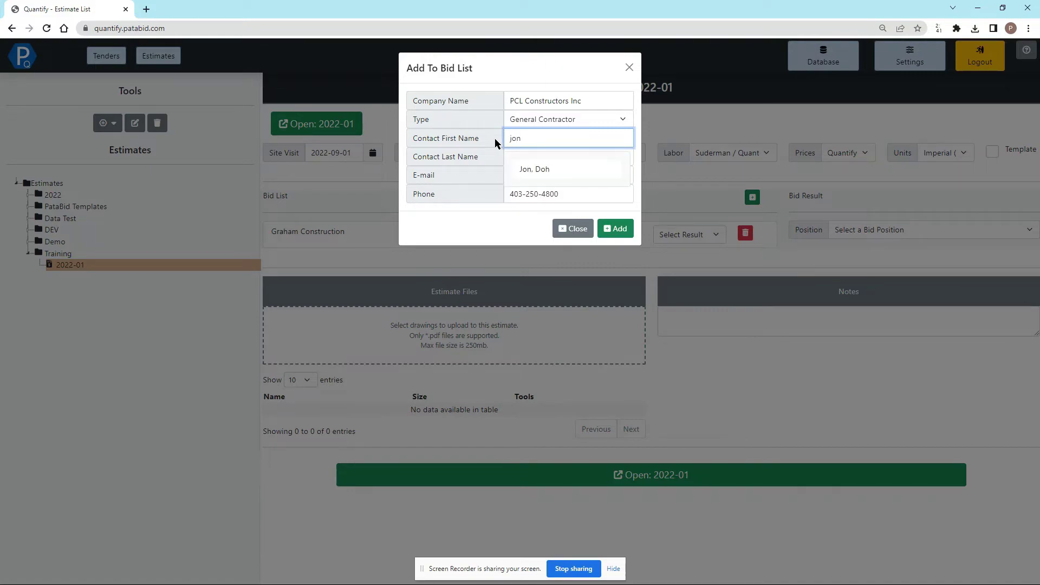
pyautogui.click(558, 169)
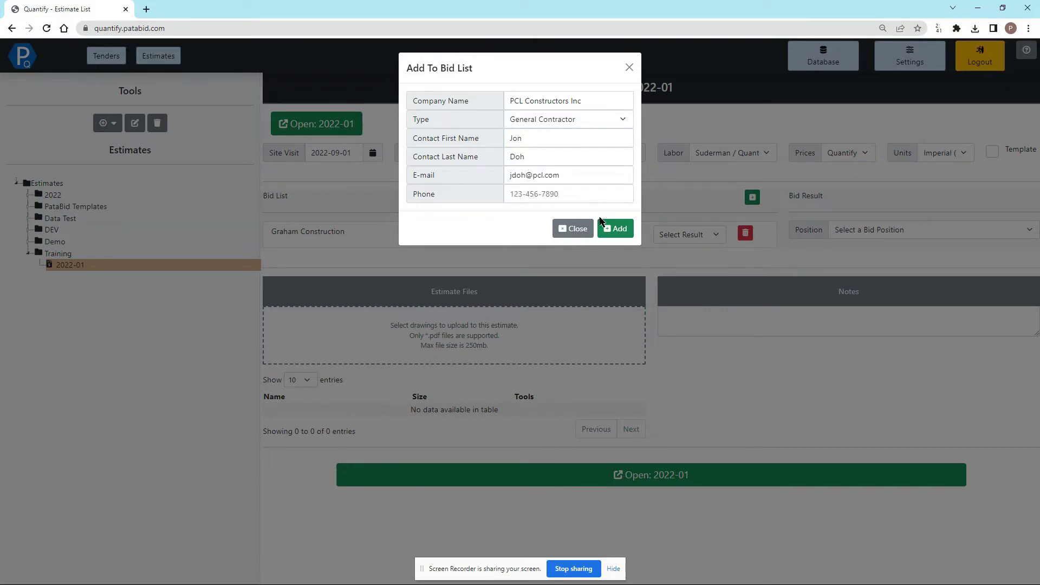
pyautogui.click(616, 228)
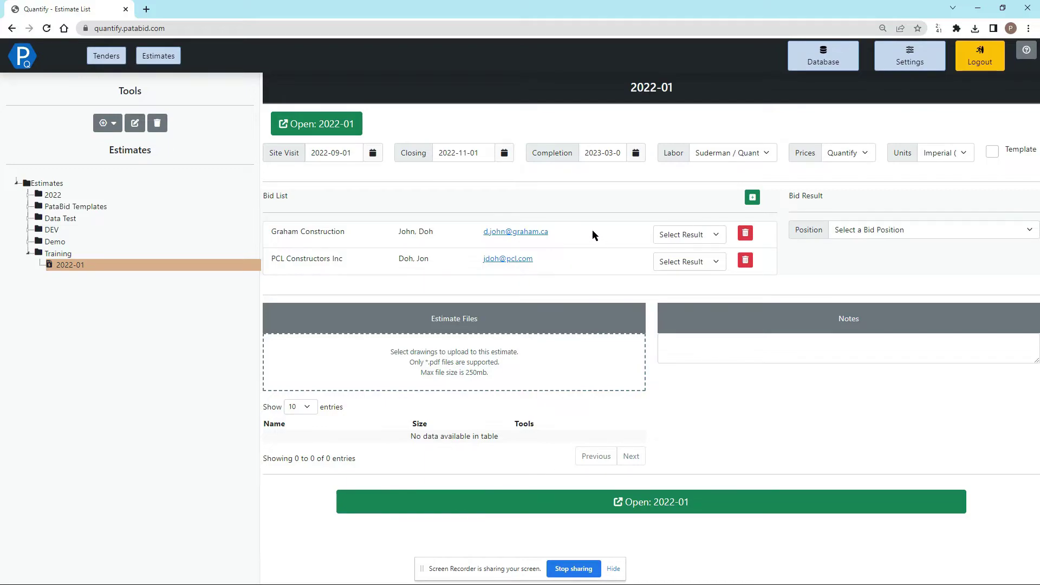
# - Set the bid list results to Second for Graham Construction and Low Bid for PCL Constructors Inc
pyautogui.click(677, 235)
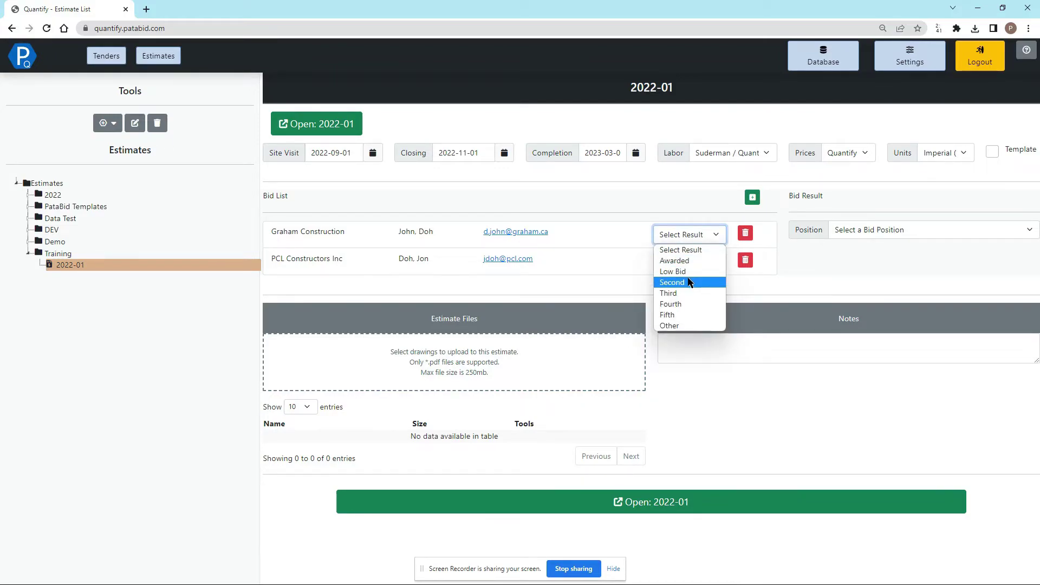
pyautogui.click(689, 283)
pyautogui.click(682, 258)
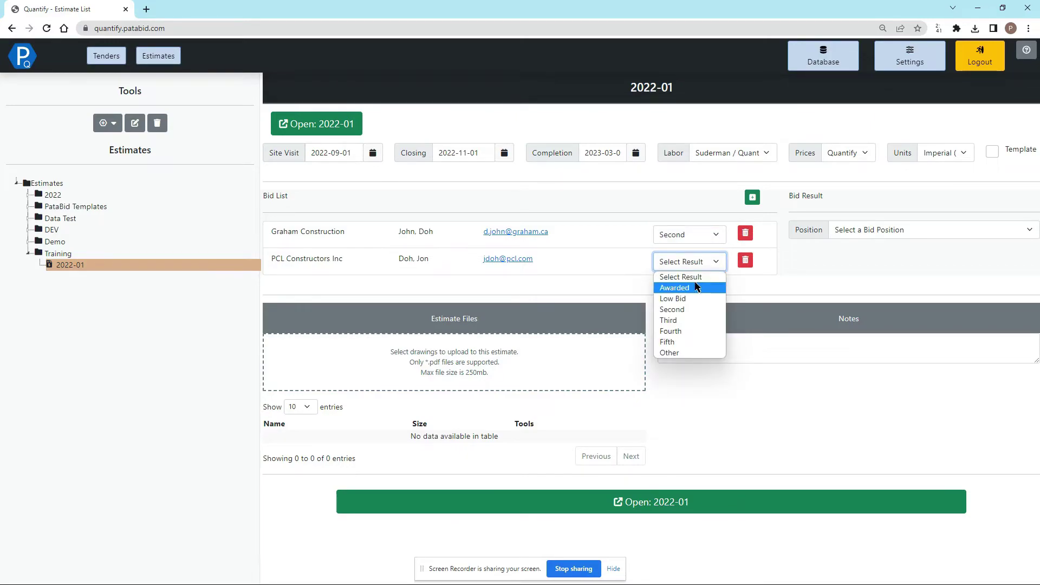
pyautogui.click(688, 298)
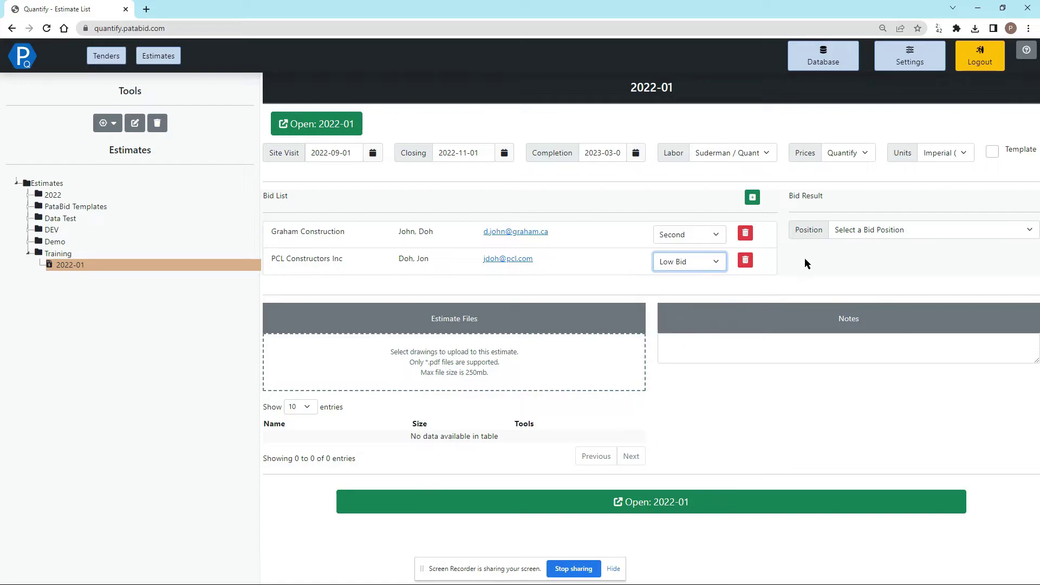
# - Set the estimate's bid result position to Awarded and keep Low Bid as the result for PCL Constructors Inc
pyautogui.click(861, 231)
pyautogui.click(858, 255)
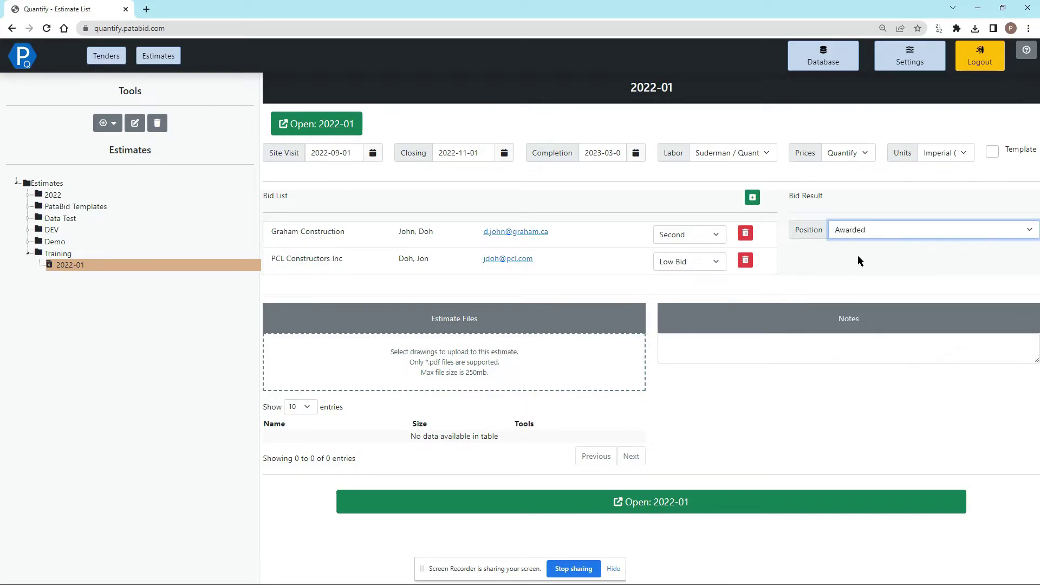
pyautogui.click(857, 256)
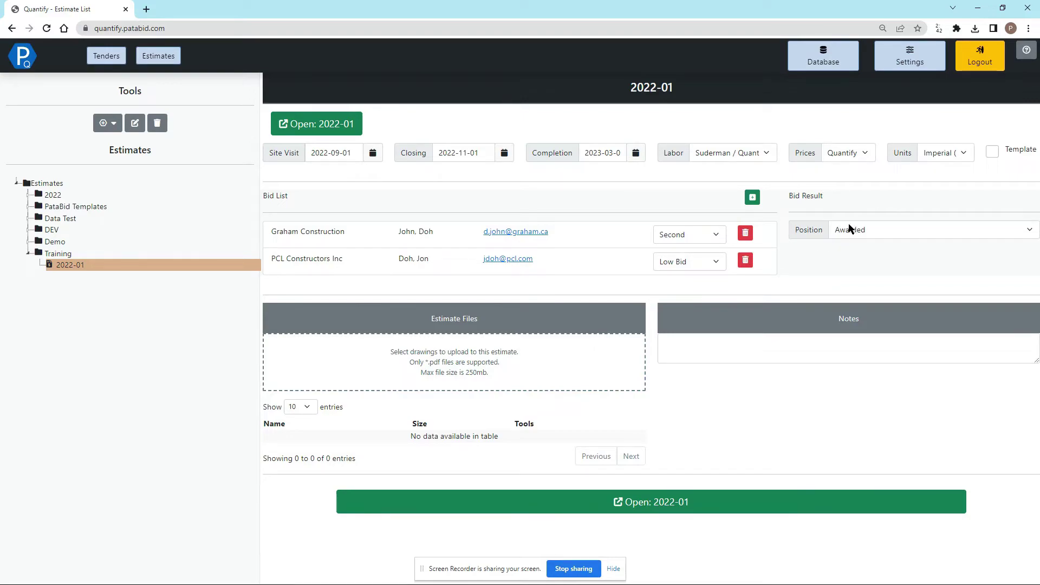
pyautogui.click(686, 259)
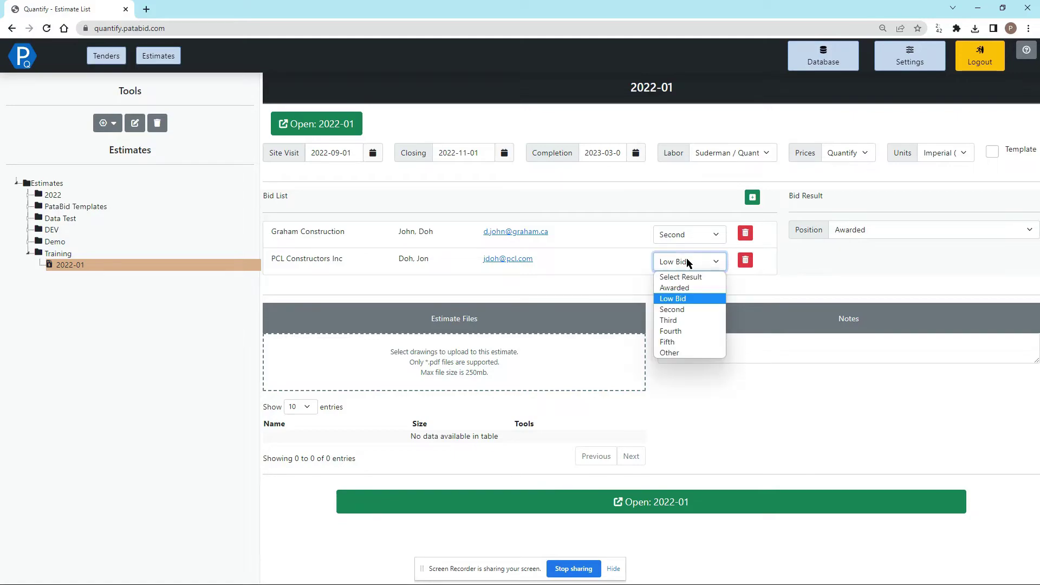
pyautogui.click(677, 299)
pyautogui.click(861, 234)
pyautogui.click(862, 234)
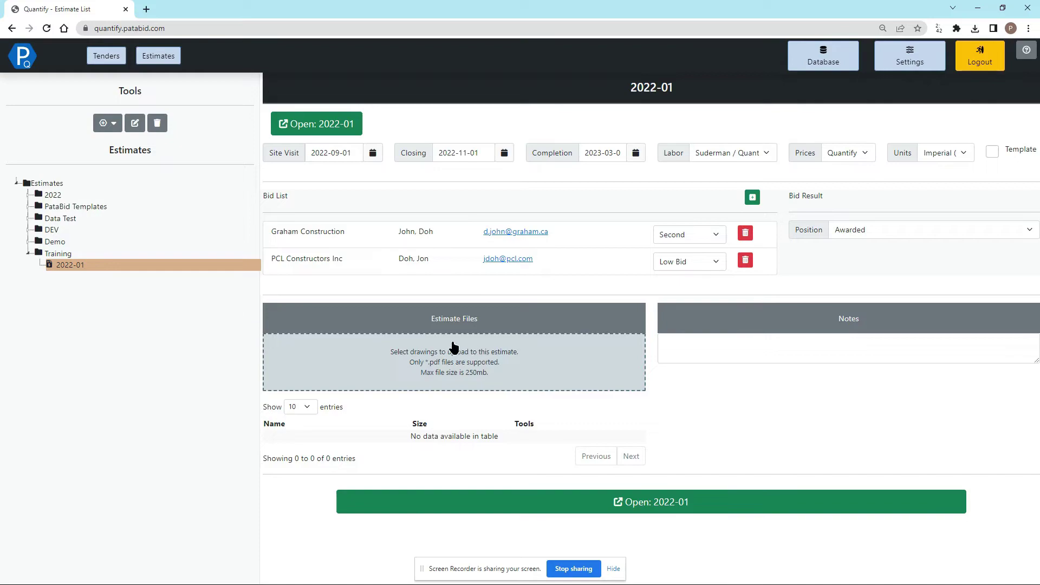
# - Upload the drawing file 7495 - M&E.pdf to the estimate files
pyautogui.click(597, 384)
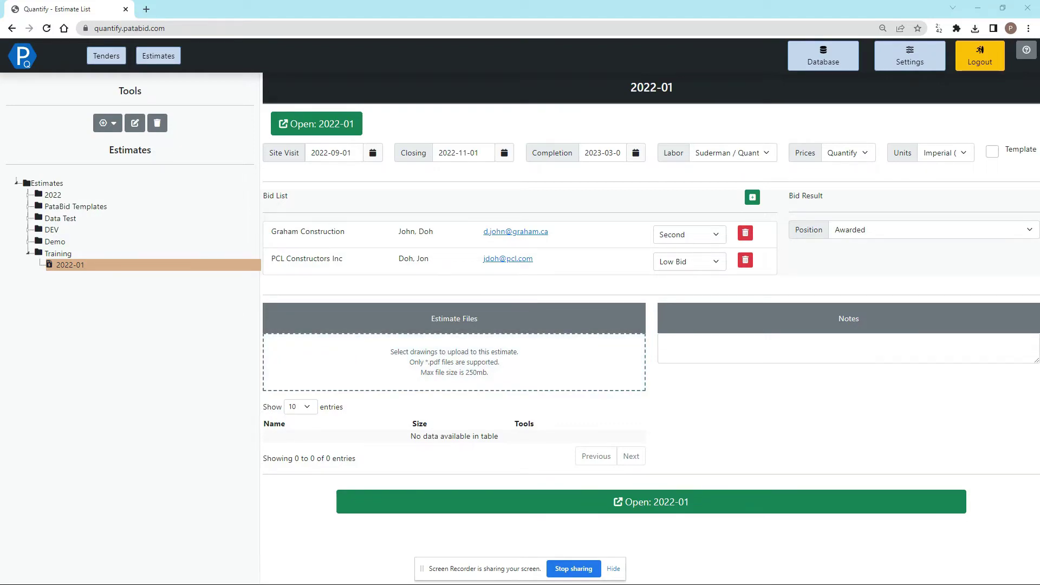
pyautogui.moveTo(846, 362); pyautogui.dragTo(514, 368)
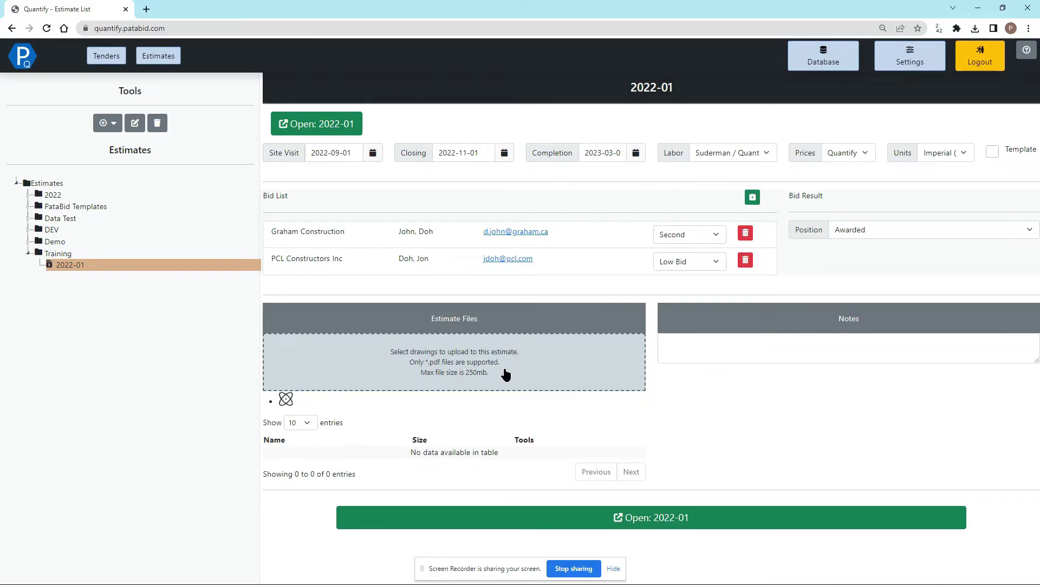
pyautogui.moveTo(317, 439); pyautogui.dragTo(263, 439)
pyautogui.click(464, 443)
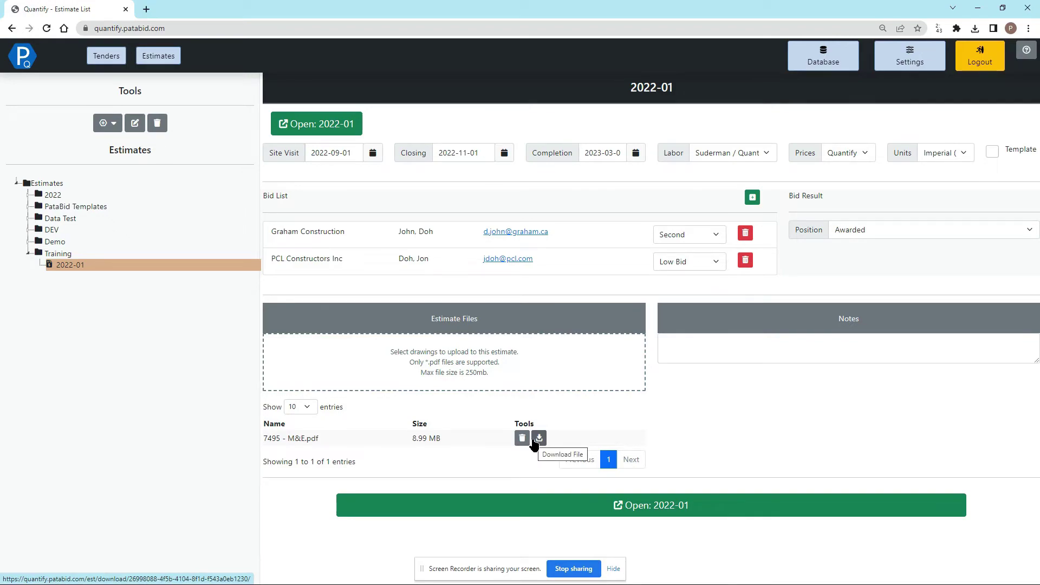
# - Enter the note "Remember to add bender" for the estimate
pyautogui.click(746, 351)
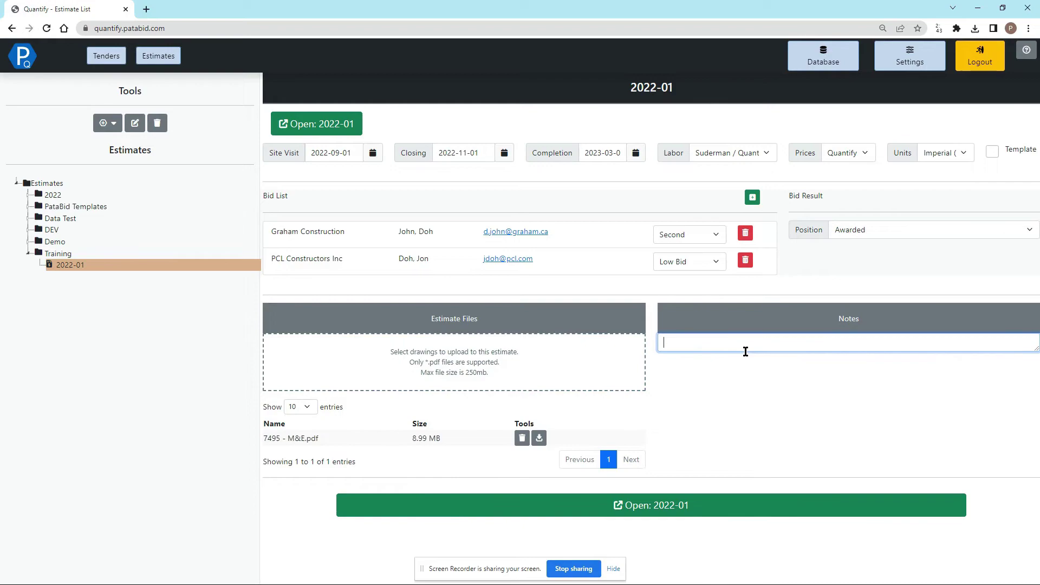
pyautogui.write('Remember to add bene')
pyautogui.write('er')
pyautogui.click(747, 382)
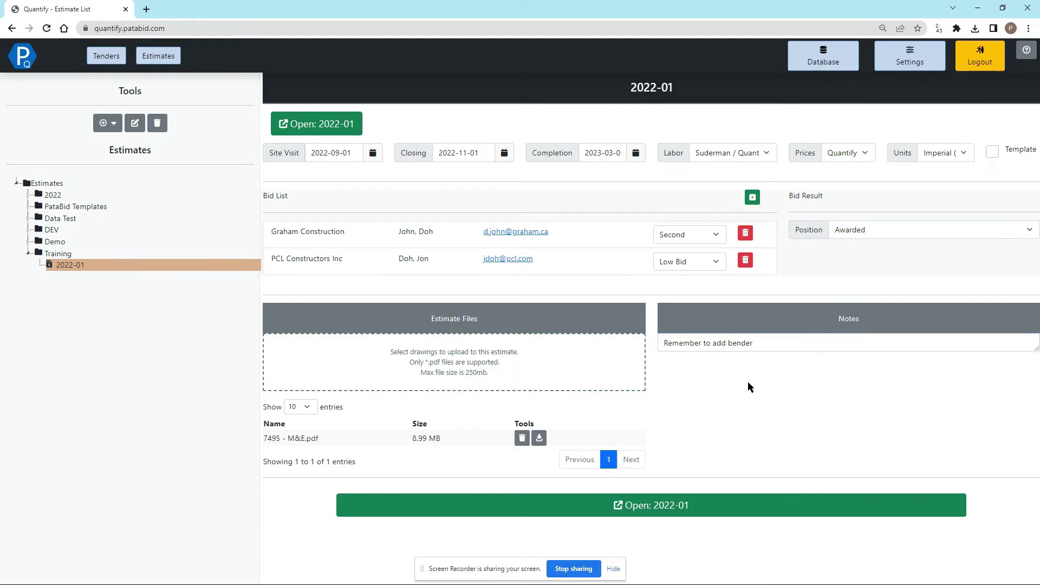
# - Add "Note 2" and "Note 3" on separate lines below the first estimate note
pyautogui.click(787, 345)
pyautogui.press('Return')
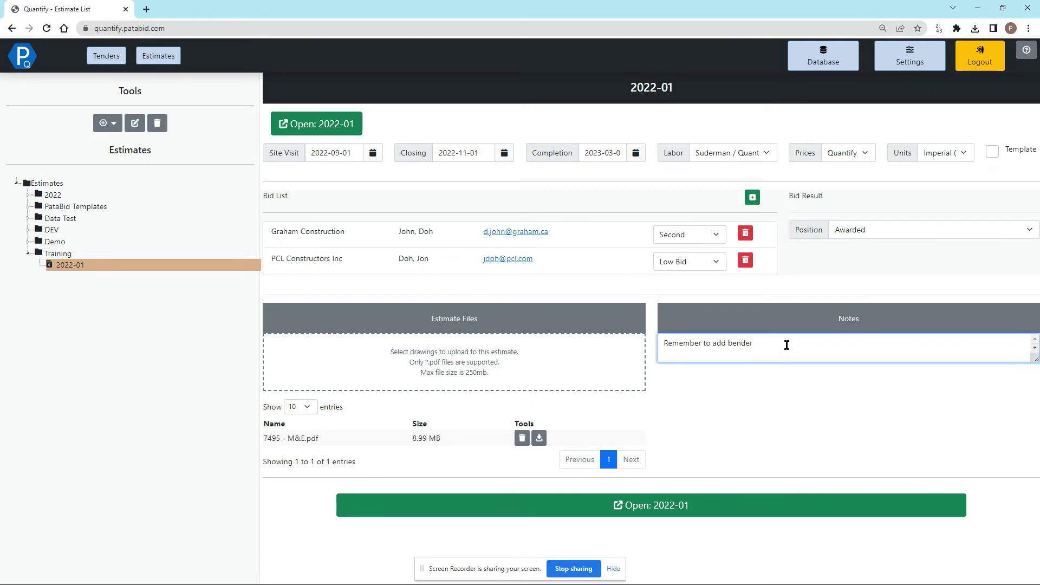
pyautogui.write('Note 2')
pyautogui.press('Return')
pyautogui.write('N')
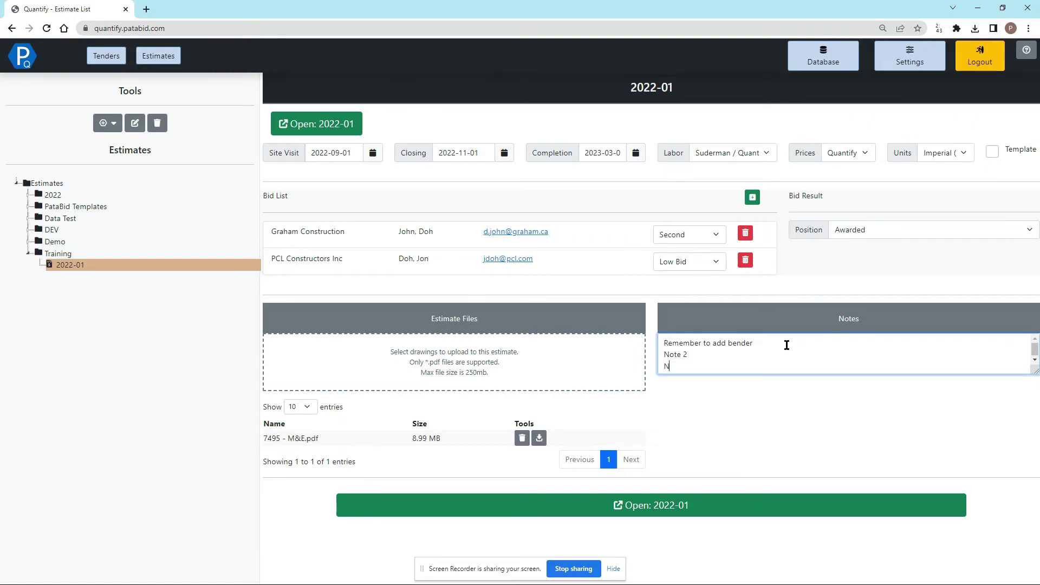
pyautogui.write('ote 3')
pyautogui.click(787, 429)
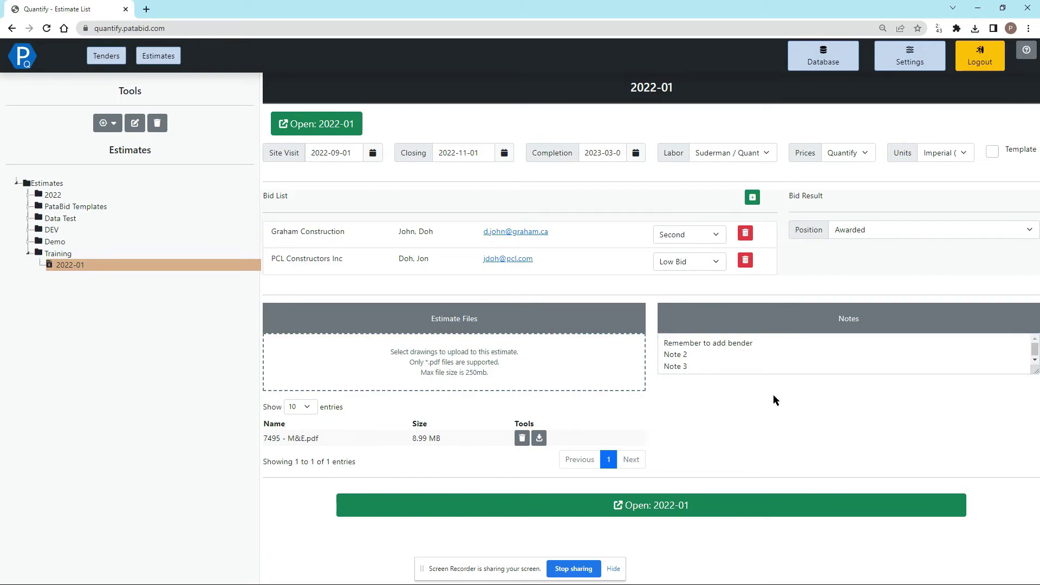
# - Add "Note 4" to the estimate notes, leaving a blank line after Note 3
pyautogui.click(761, 370)
pyautogui.press('Return')
pyautogui.press('Return')
pyautogui.write('Notes')
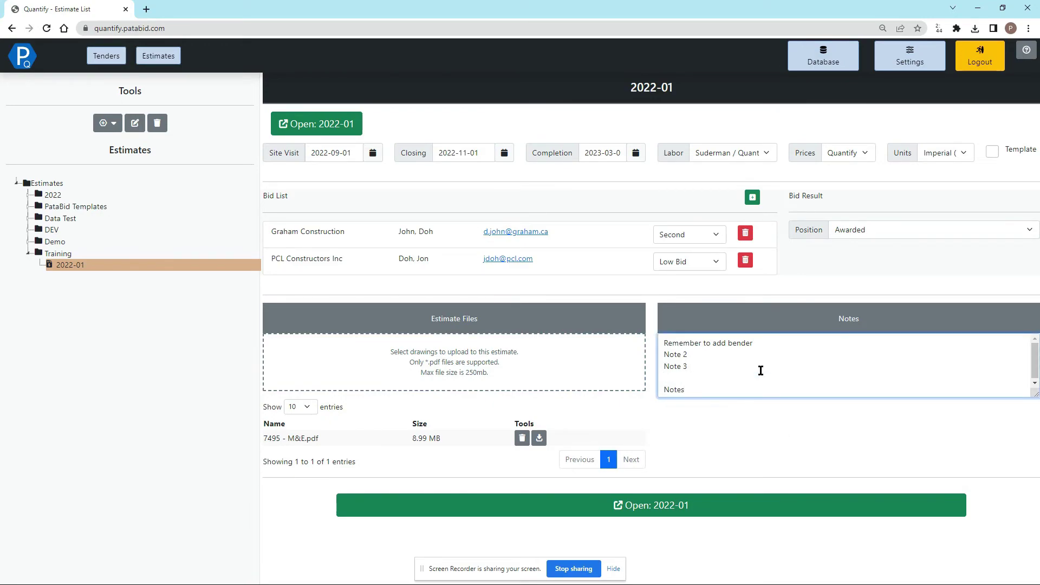
pyautogui.press('BackSpace')
pyautogui.write('4')
pyautogui.click(772, 431)
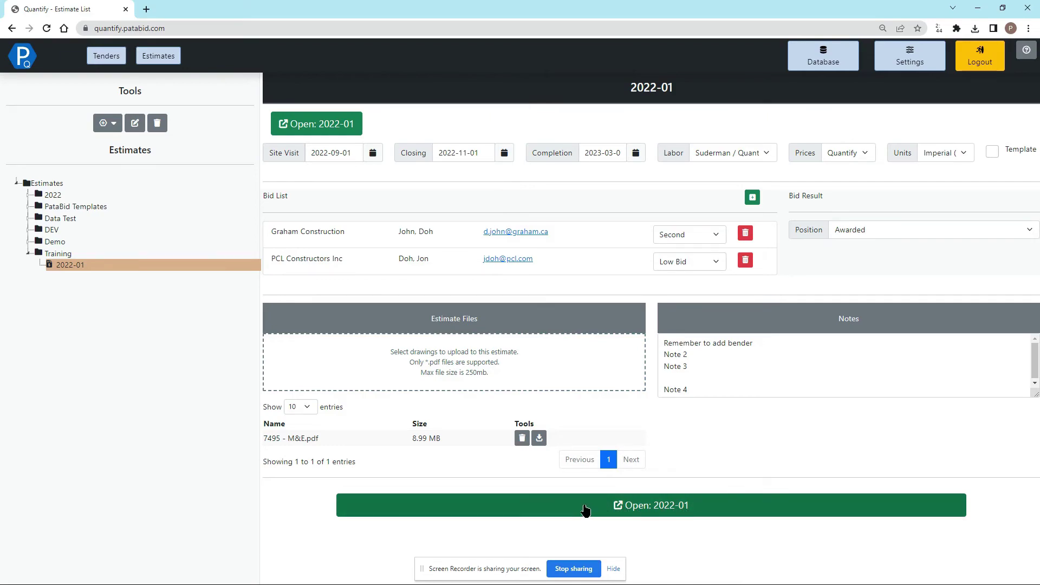
# - Open estimate 2022-01 and show its breakdown settings
pyautogui.click(695, 512)
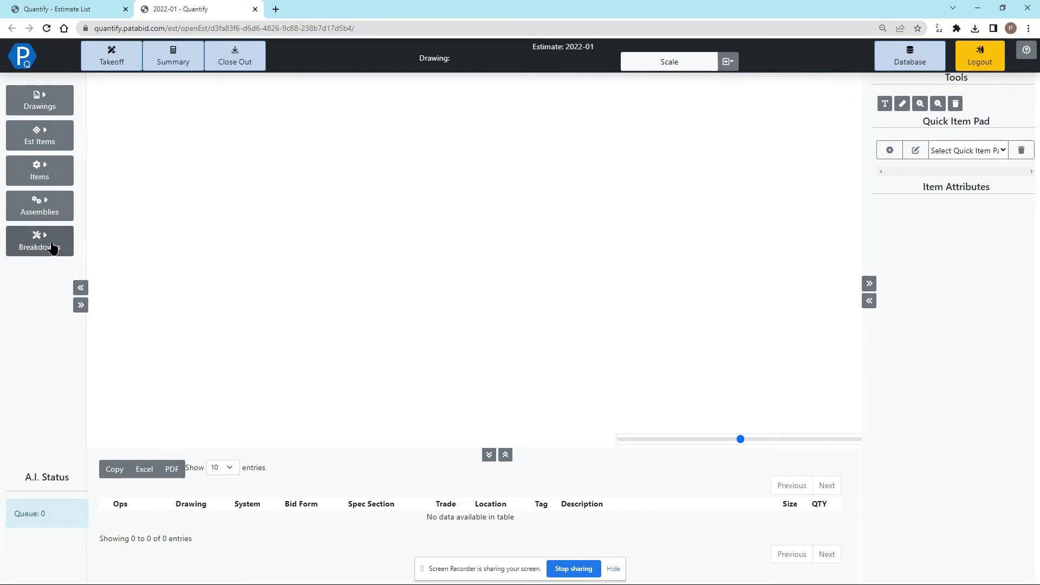
pyautogui.click(53, 248)
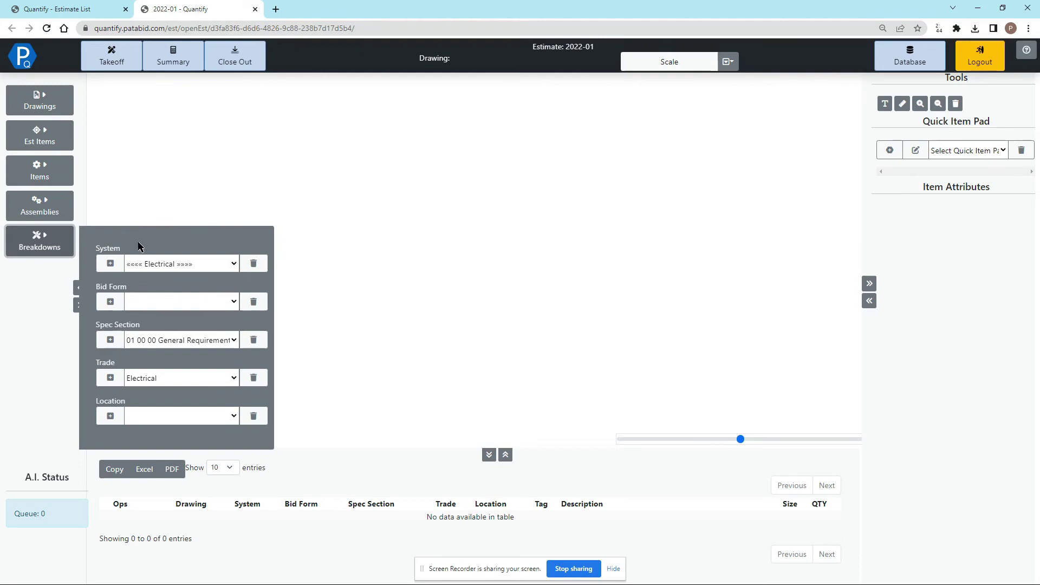
# - Review the System, Spec Section and Trade breakdown choices and the form for creating a new trade breakdown
pyautogui.click(183, 266)
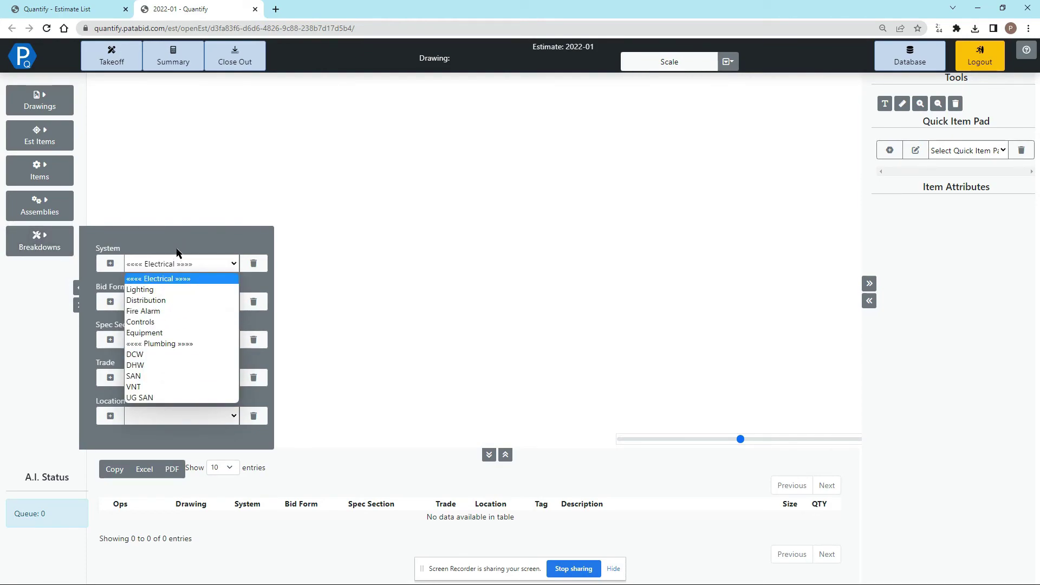
pyautogui.click(177, 252)
pyautogui.click(172, 339)
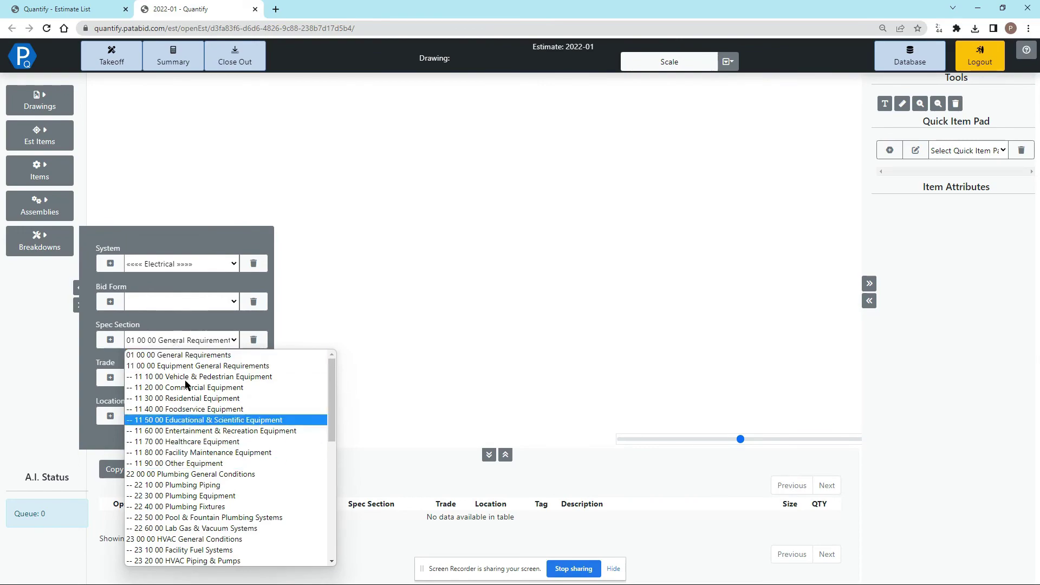
pyautogui.click(184, 354)
pyautogui.click(172, 379)
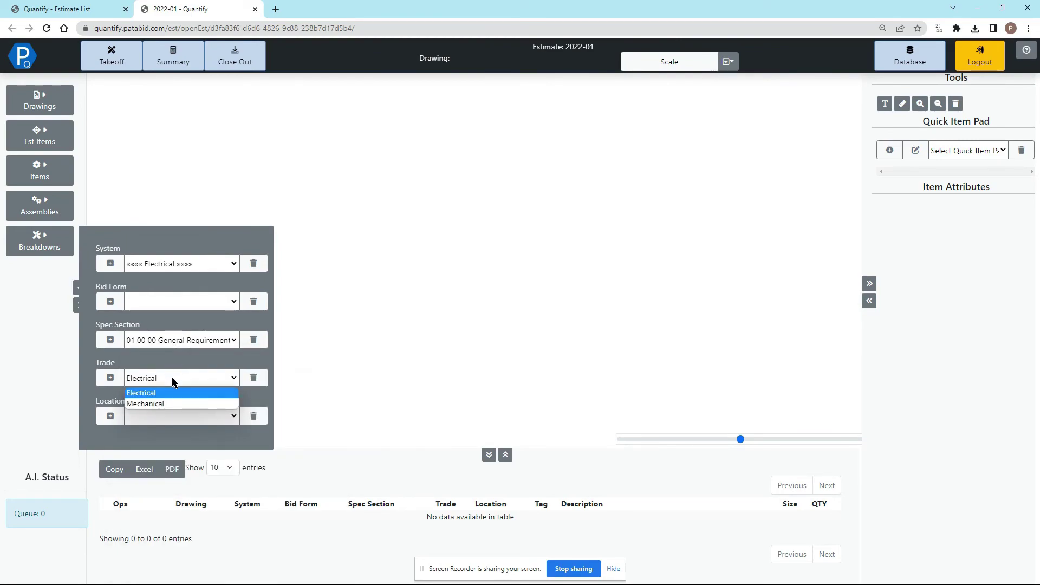
pyautogui.click(176, 371)
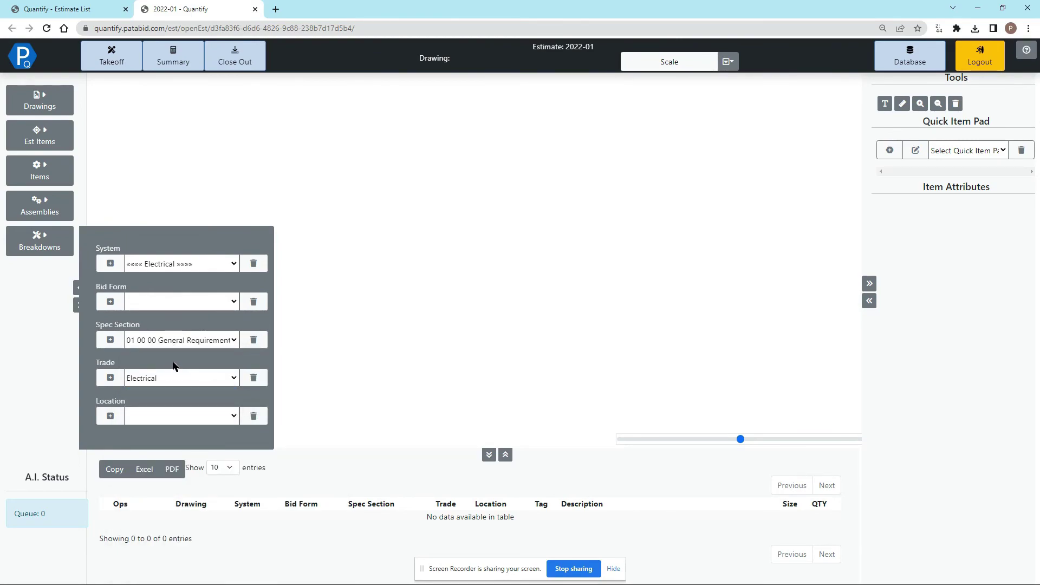
pyautogui.click(113, 378)
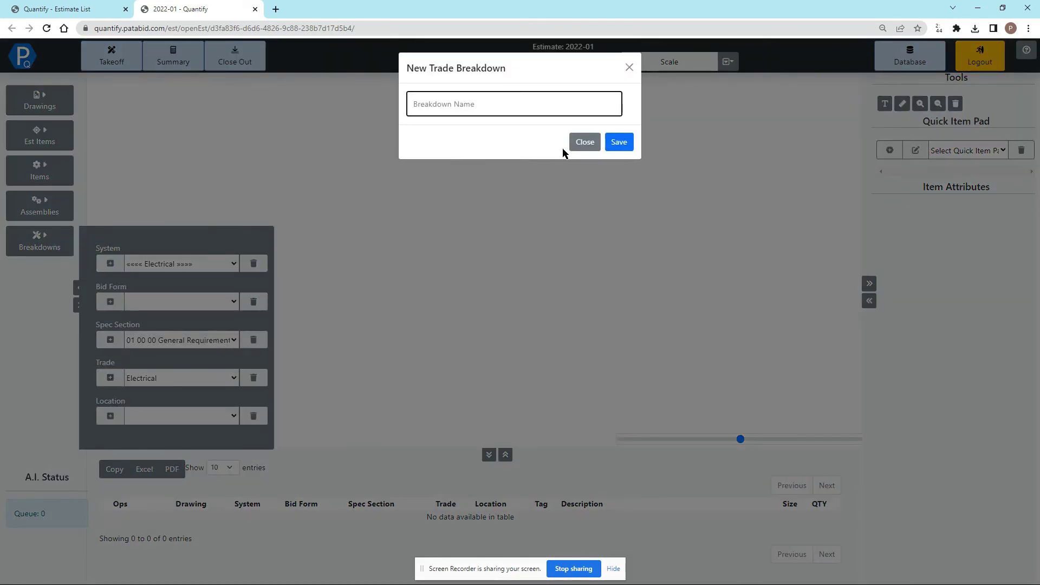
pyautogui.click(575, 139)
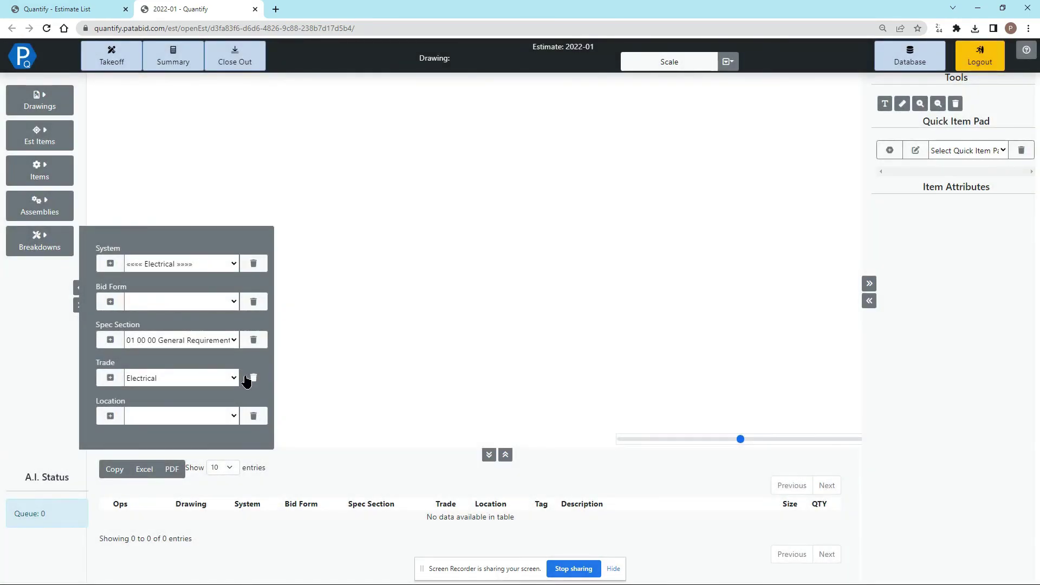
# - Look through the System options again and browse the full list of spec sections
pyautogui.click(166, 265)
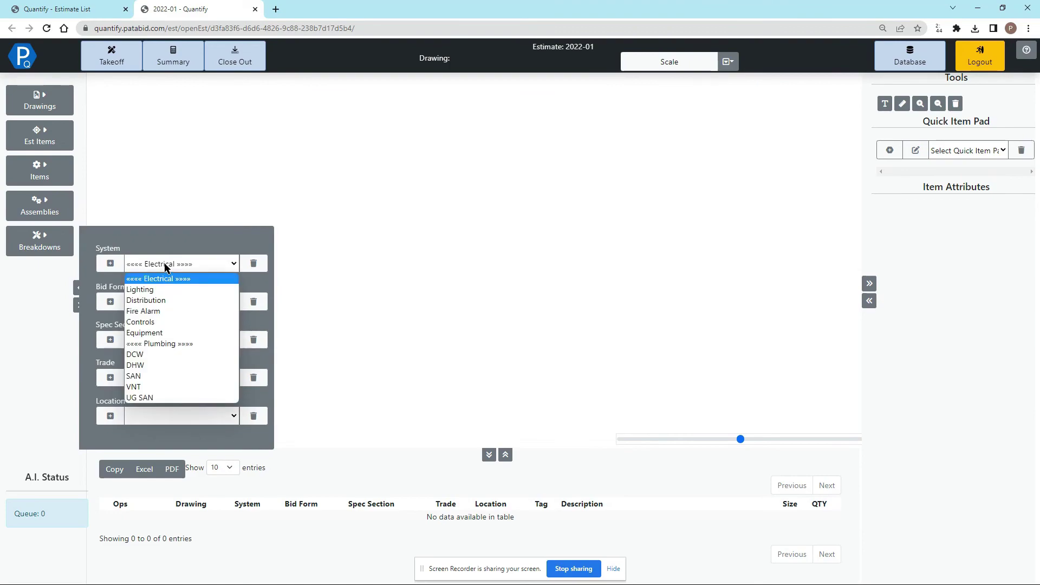
pyautogui.click(164, 272)
pyautogui.click(165, 340)
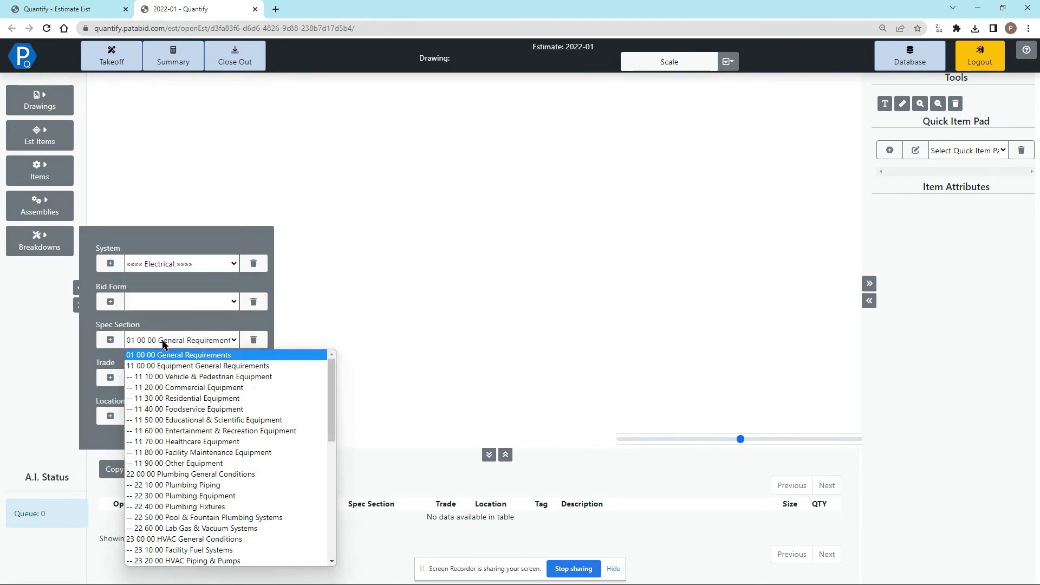
pyautogui.scroll(-1, 194, 420)
pyautogui.scroll(-5, 194, 421)
pyautogui.scroll(6, 194, 420)
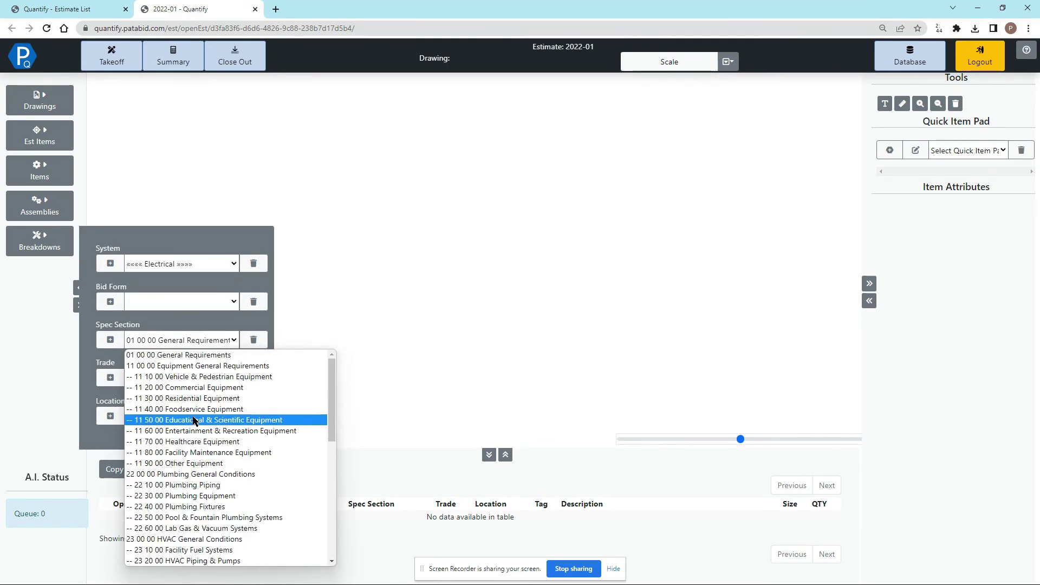